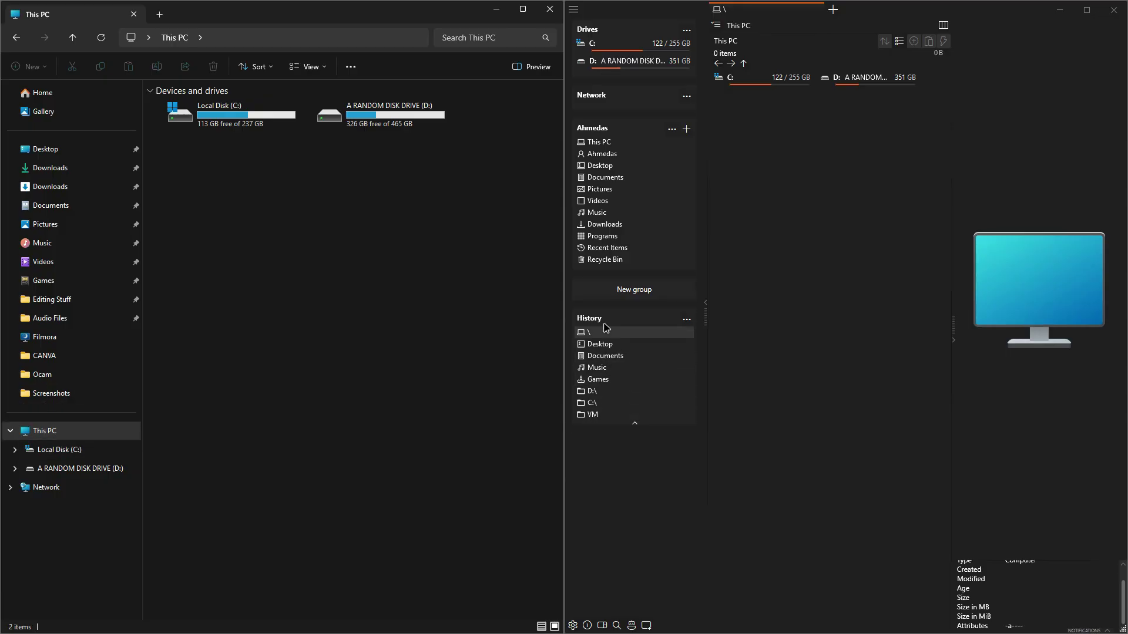
Browse the Documents and Desktop folders in OneCommander
click(618, 178)
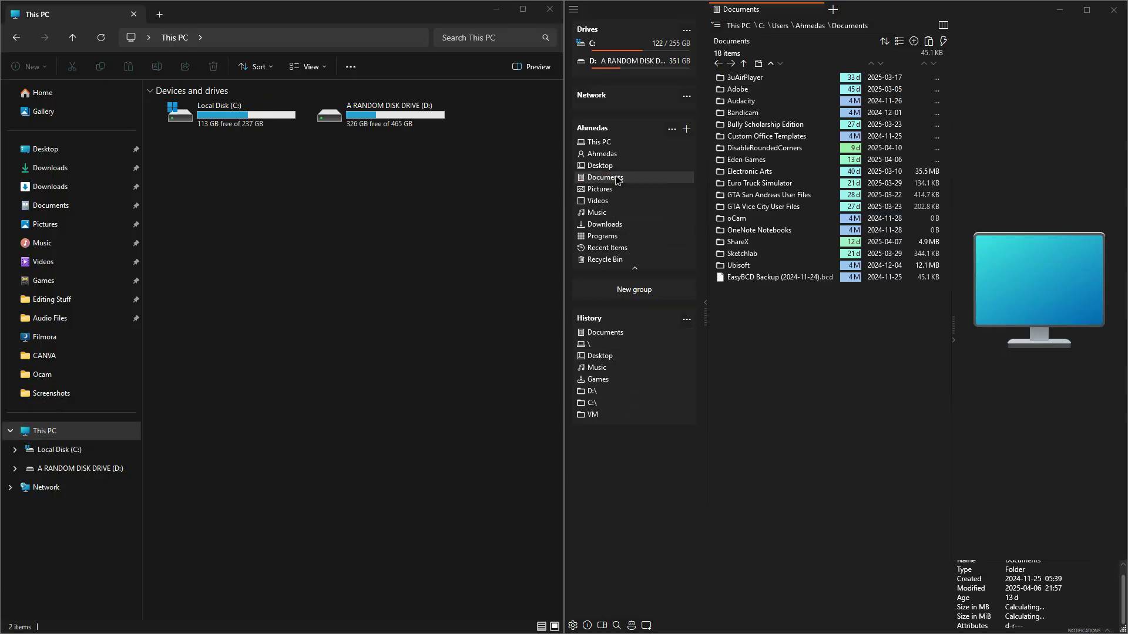
click(622, 166)
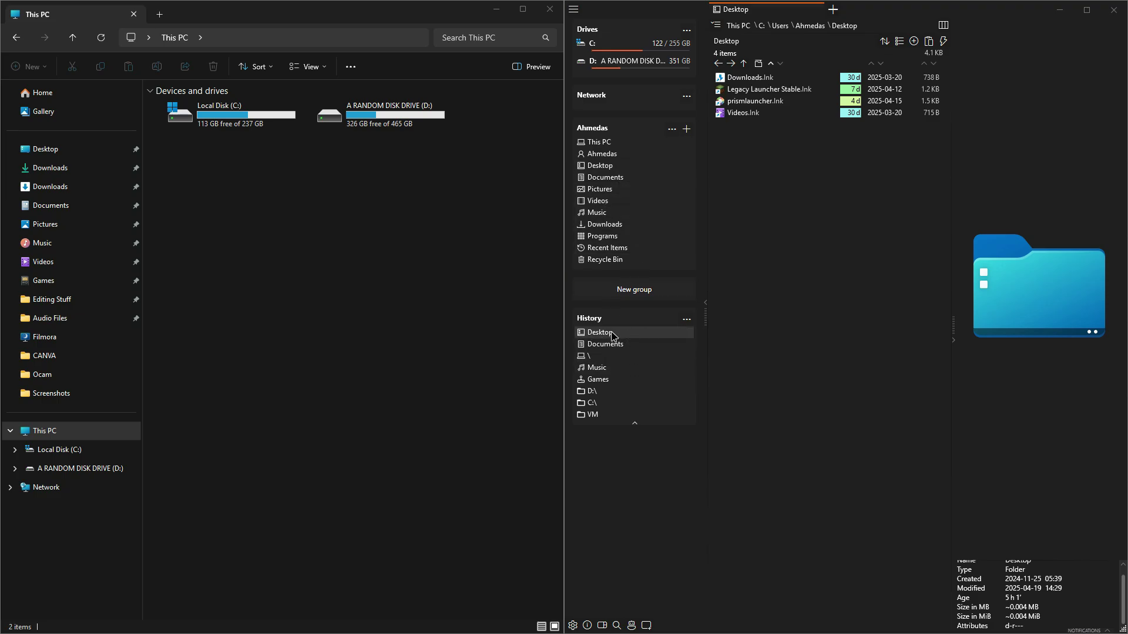
Switch to File Explorer, browse the Games, Pictures, Videos, Documents and Downloads folders, and return to This PC
click(51, 285)
click(67, 223)
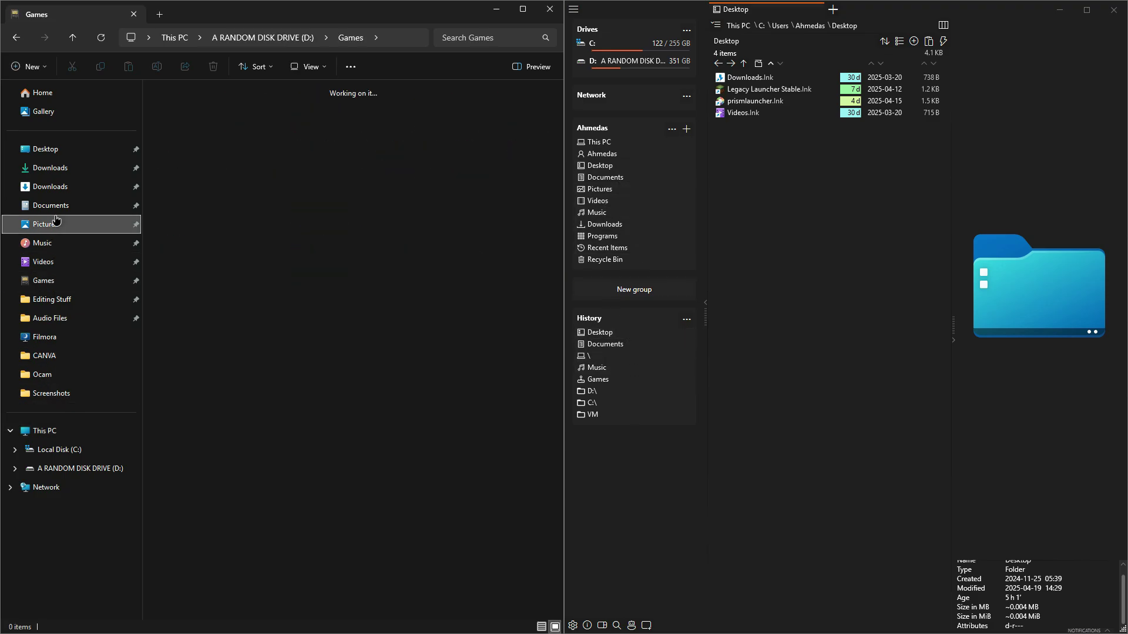
click(67, 262)
click(71, 205)
click(71, 168)
click(72, 266)
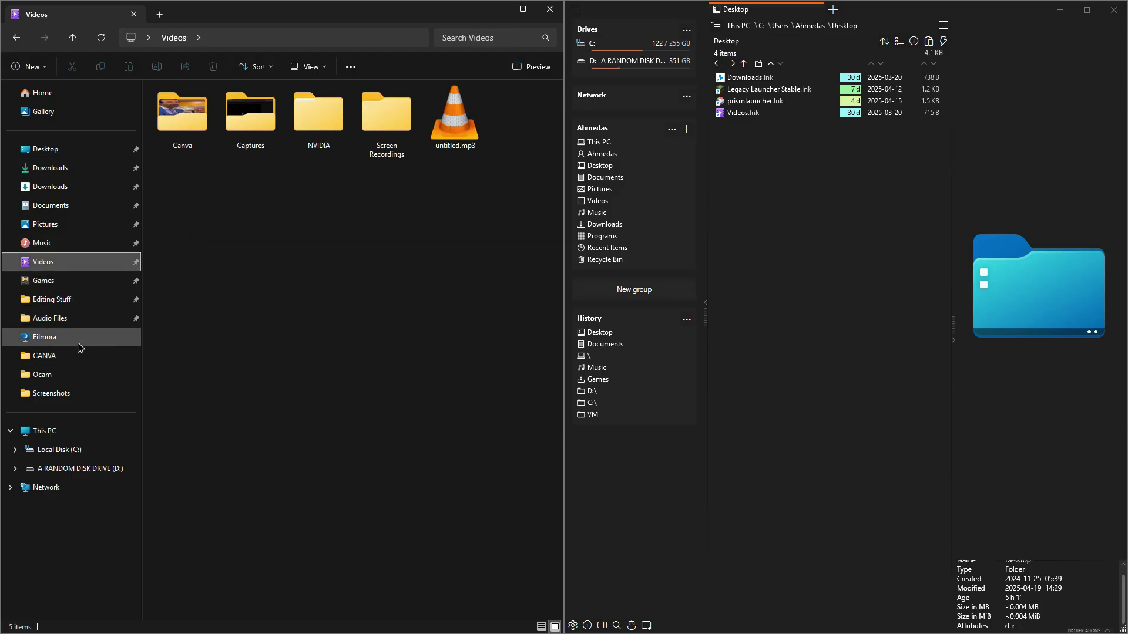
click(97, 433)
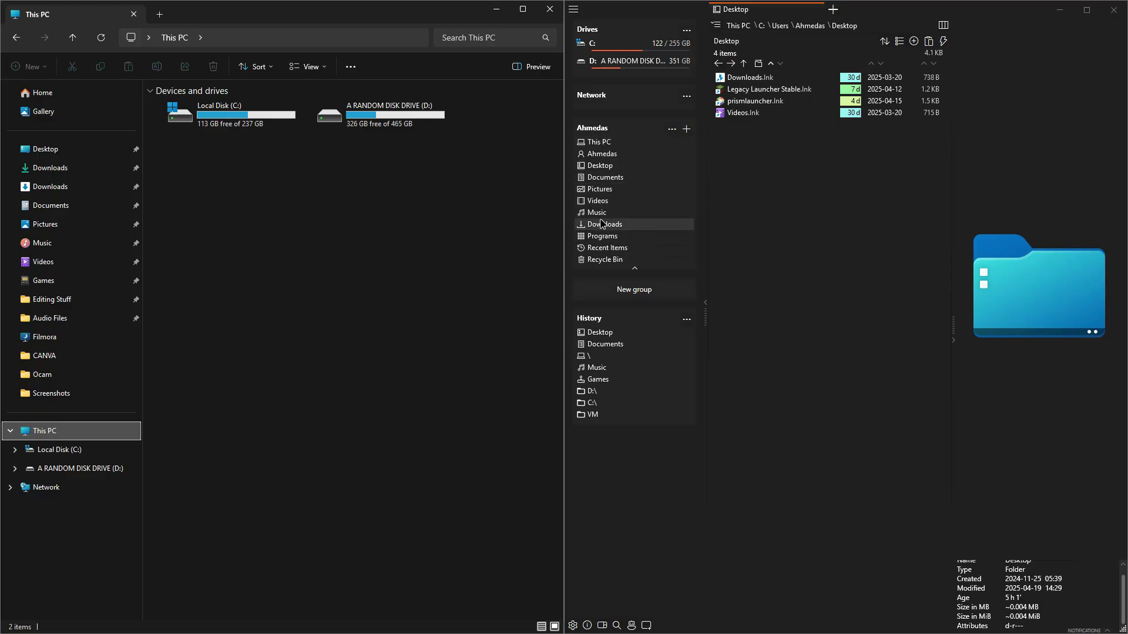
In OneCommander's theme settings, set the folder icons pack to (Windows)
click(573, 9)
click(606, 88)
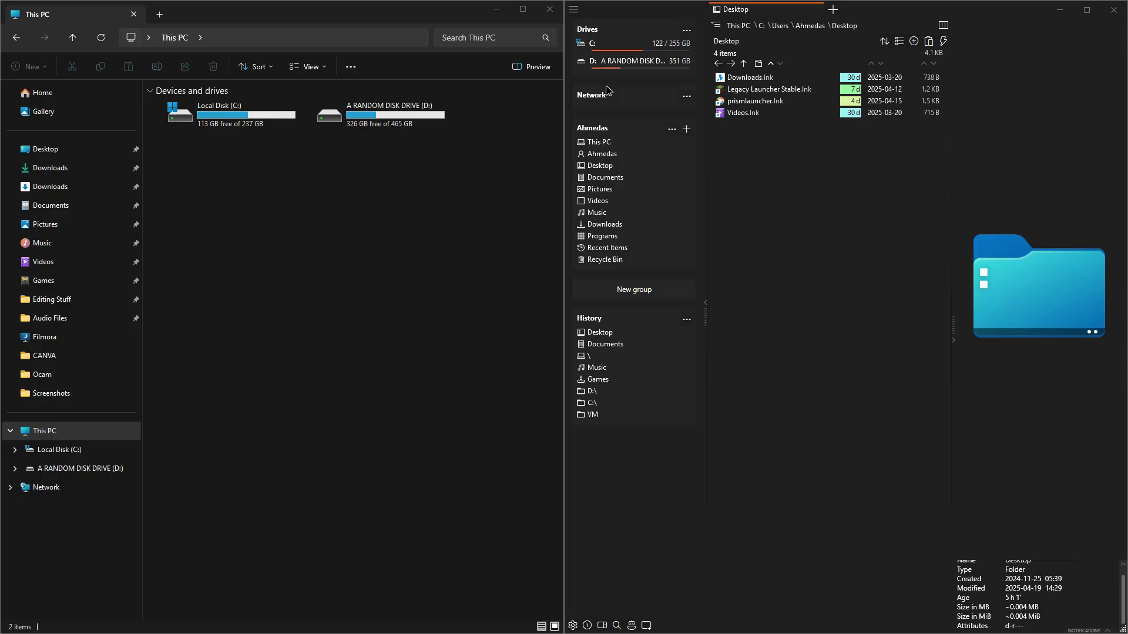
click(461, 183)
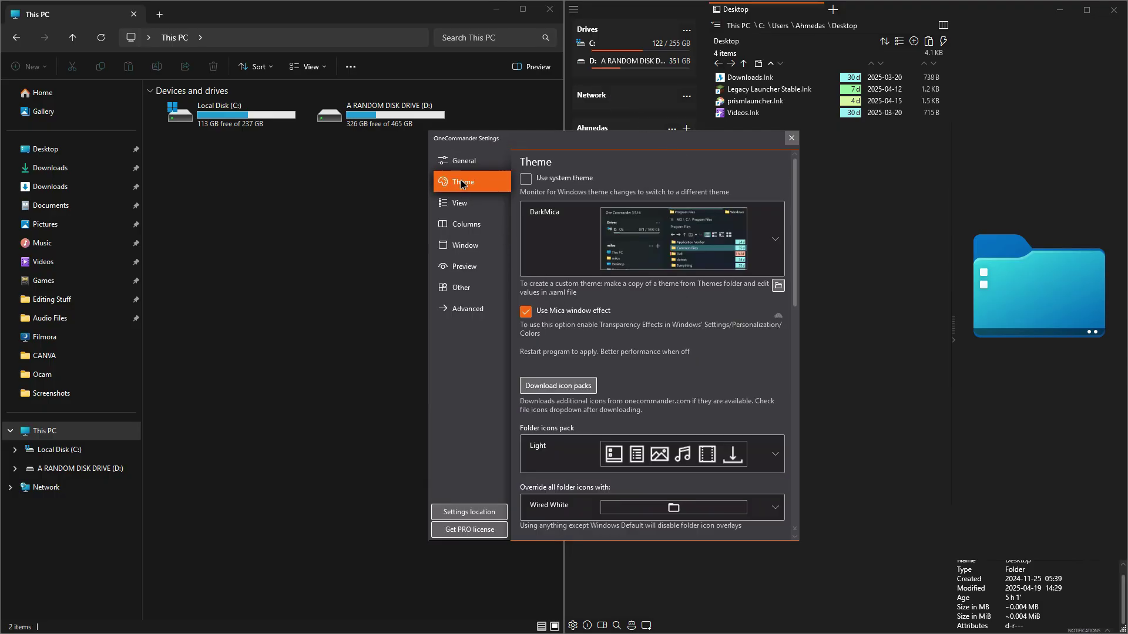
scroll(685, 335, down, 3)
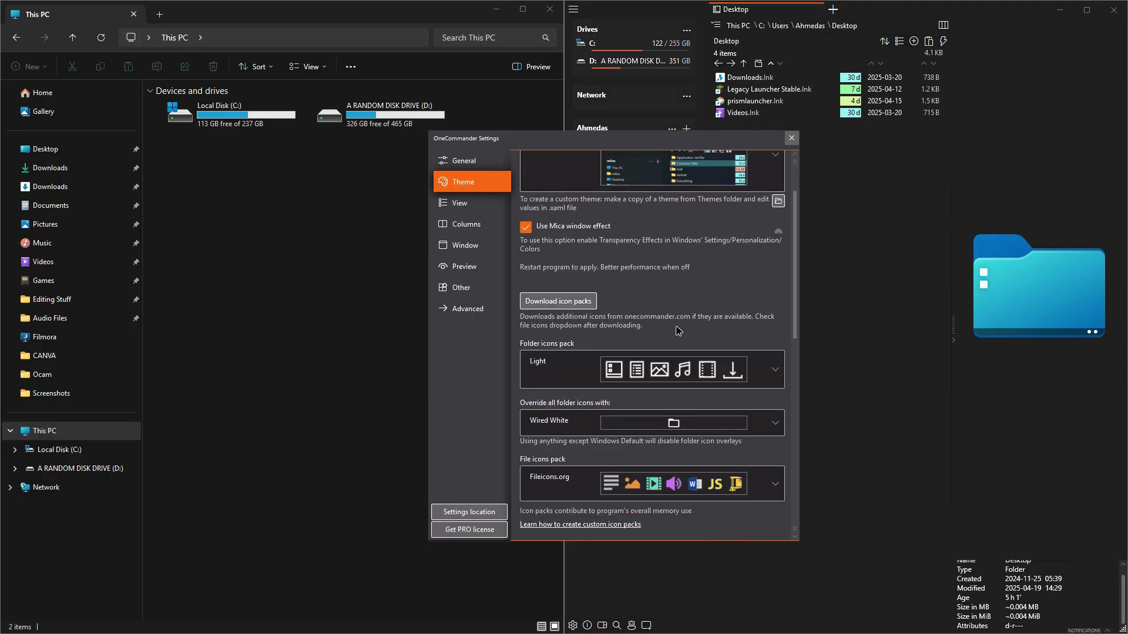
scroll(702, 364, down, 1)
click(684, 343)
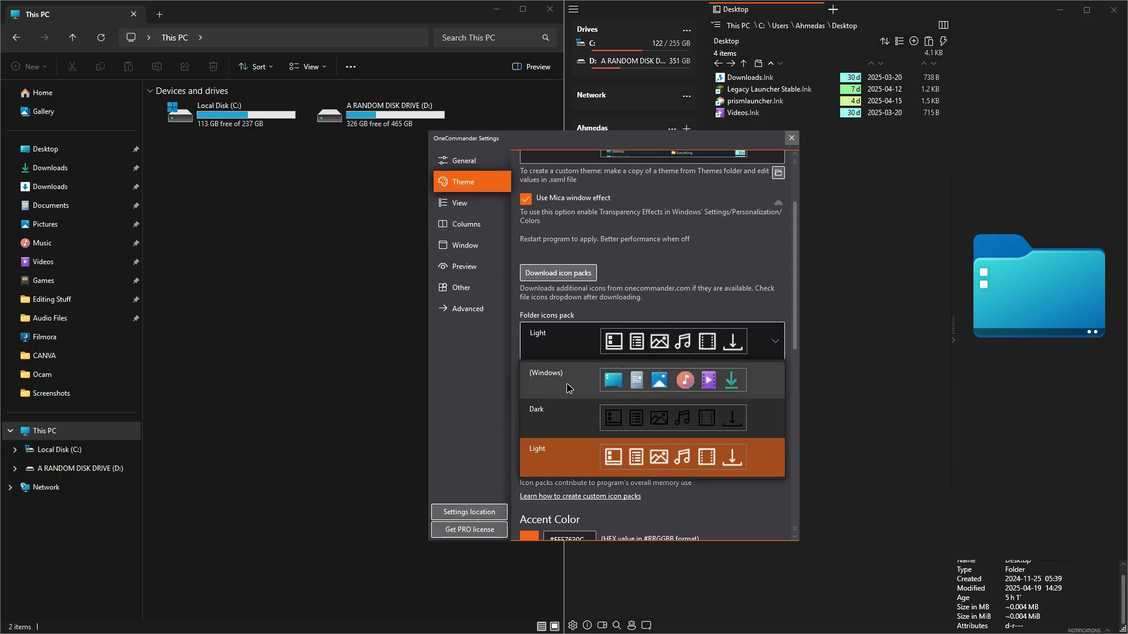
click(588, 388)
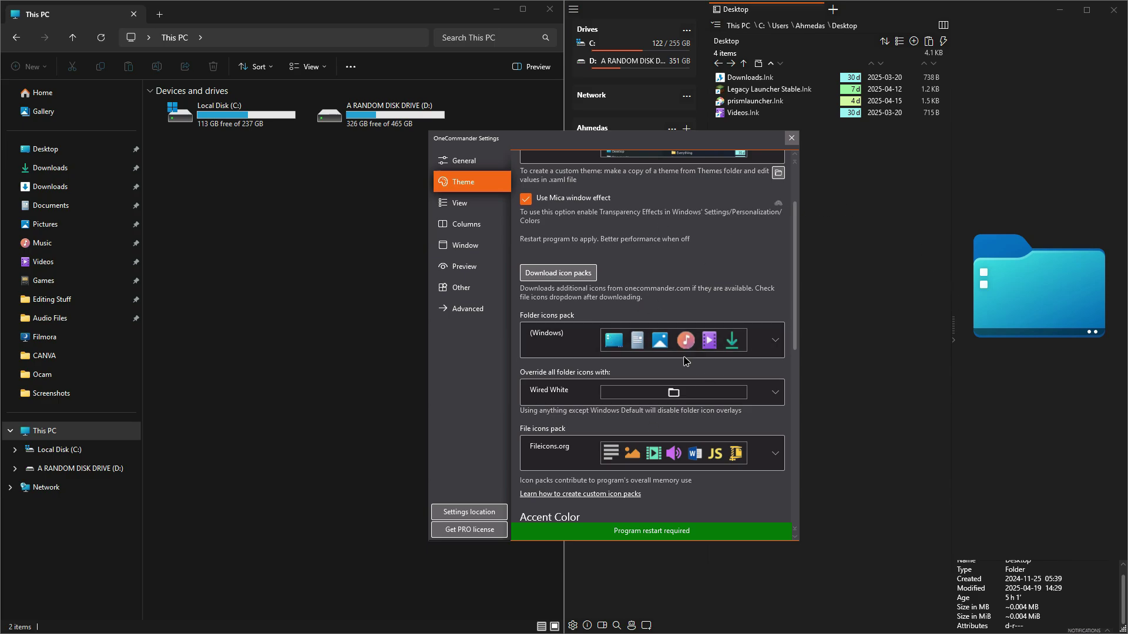
Set the folder icons pack to Light and close the settings without restarting the program
click(612, 354)
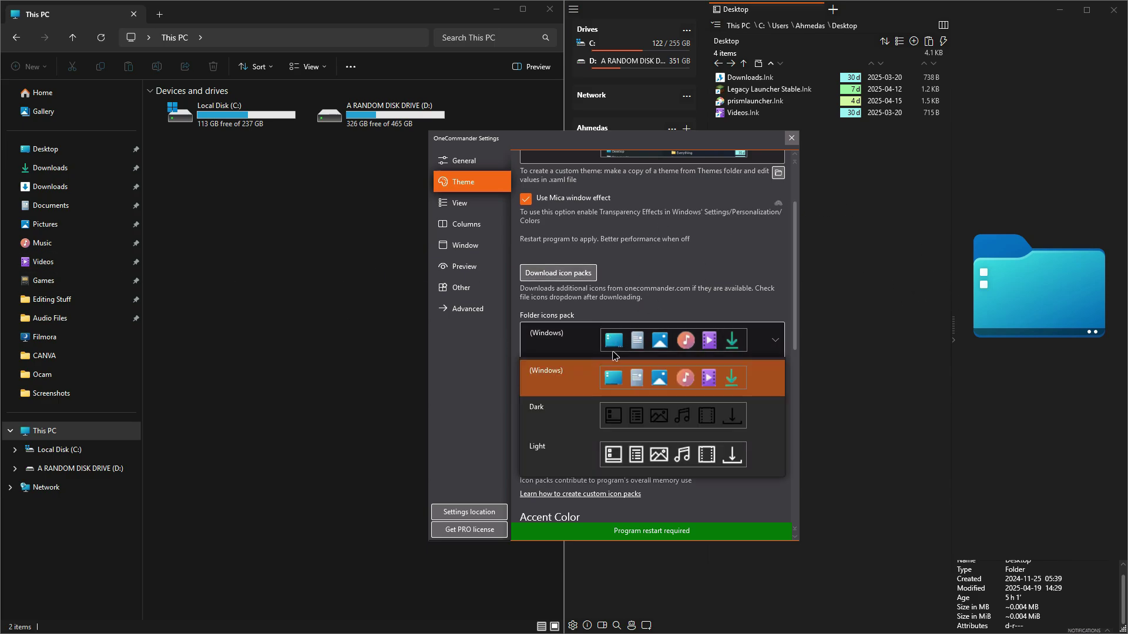
click(641, 464)
click(791, 138)
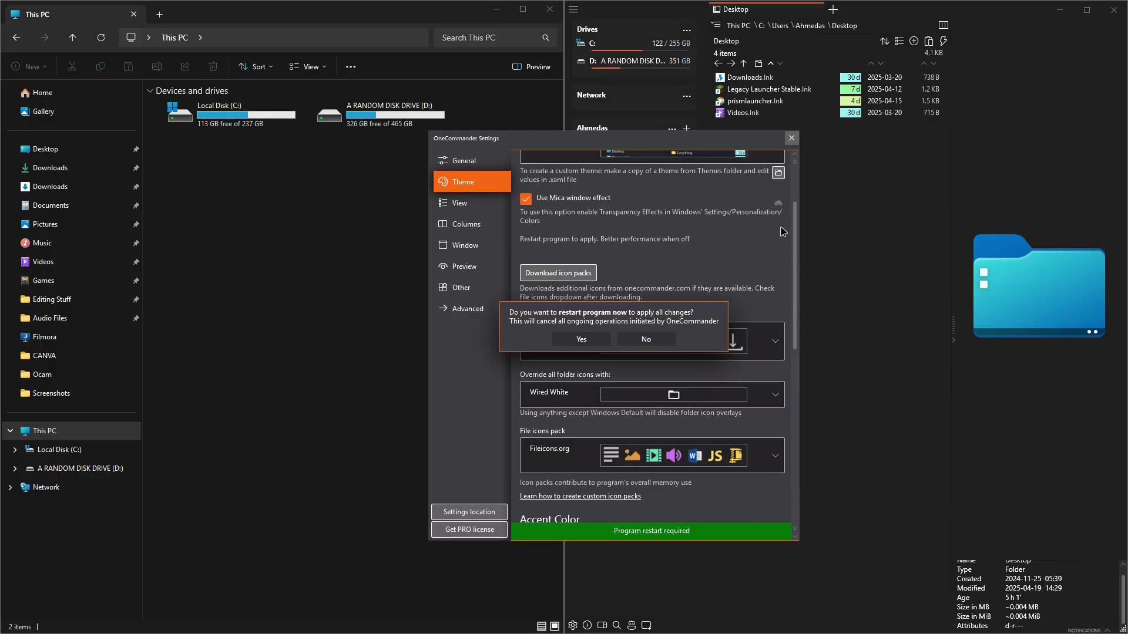
click(647, 340)
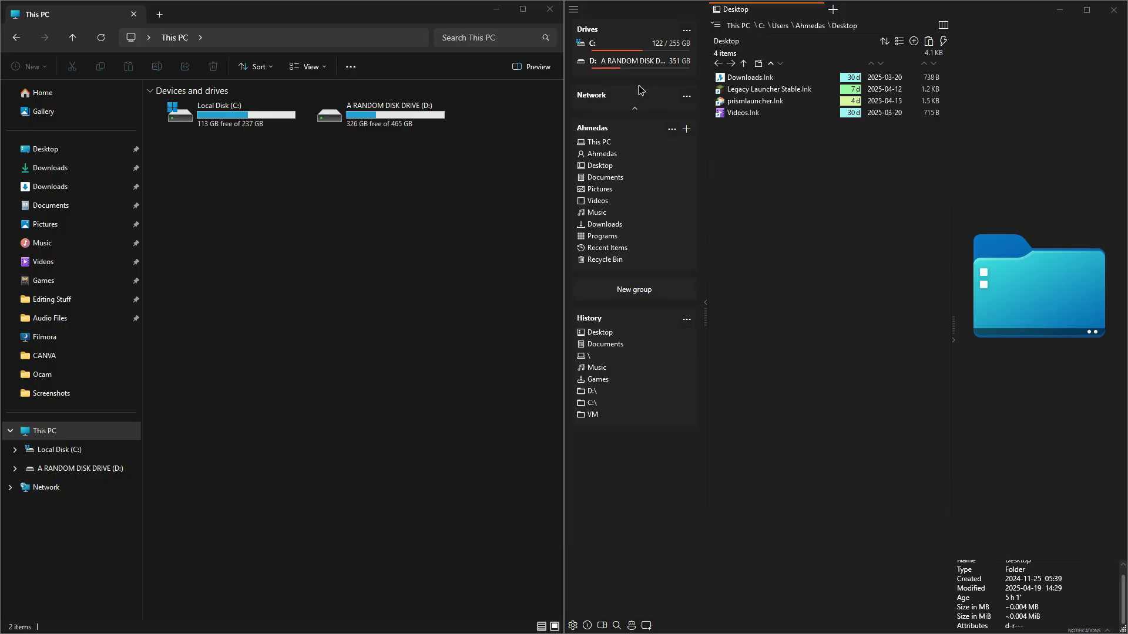
Show This PC in OneCommander and open an additional tab in both OneCommander and File Explorer
click(611, 142)
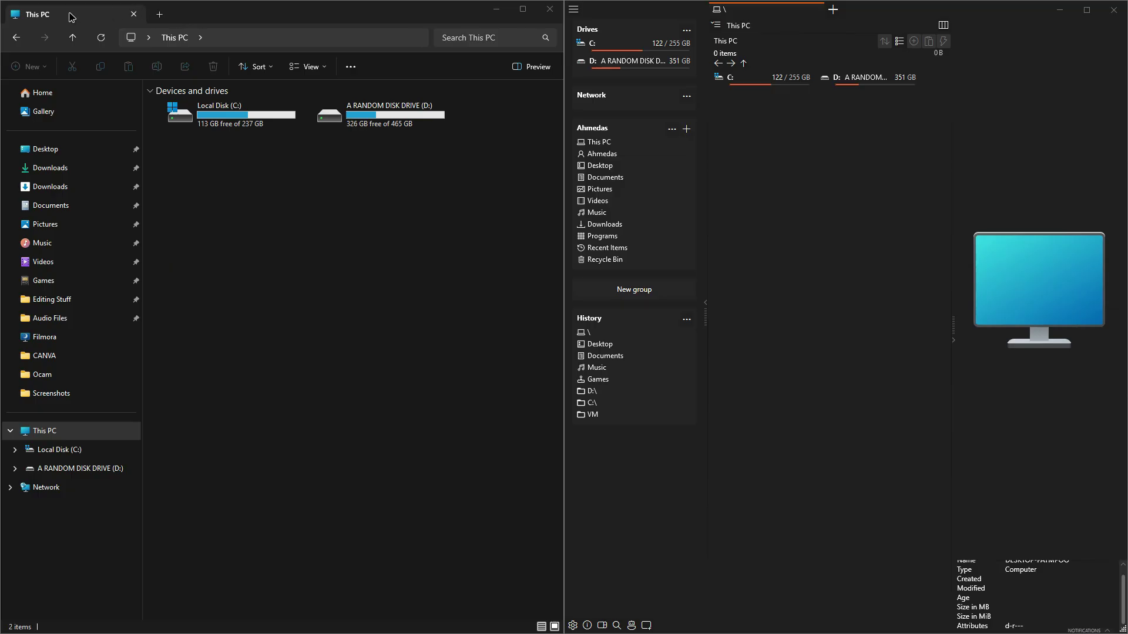
click(837, 13)
click(159, 14)
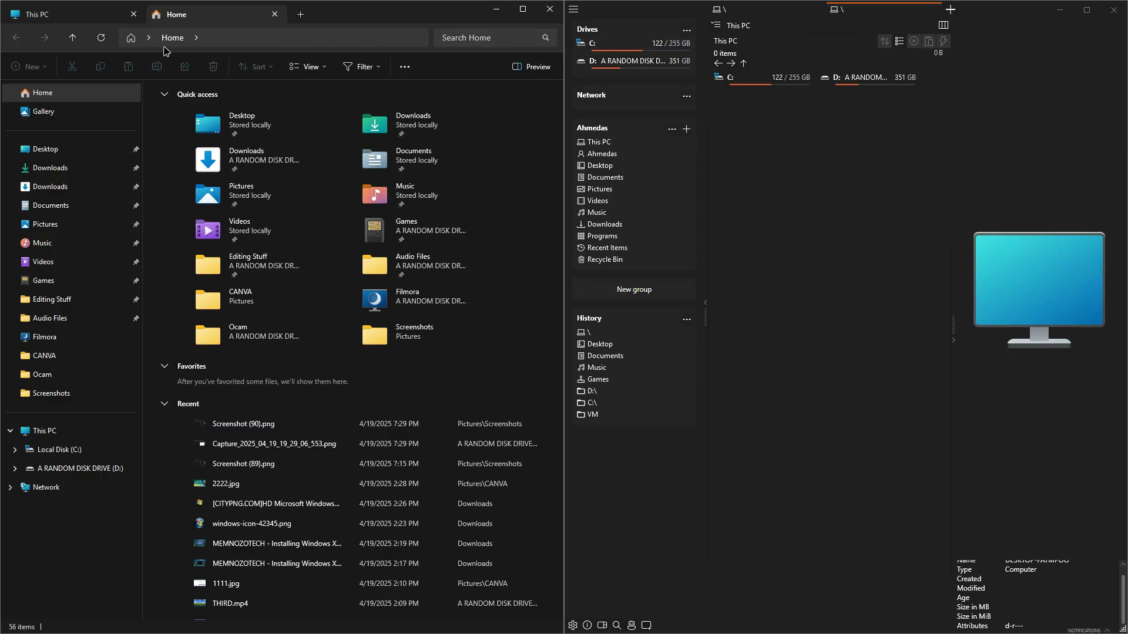
Switch between File Explorer's This PC and Home tabs, and close the extra tab in both file managers
click(76, 14)
click(194, 14)
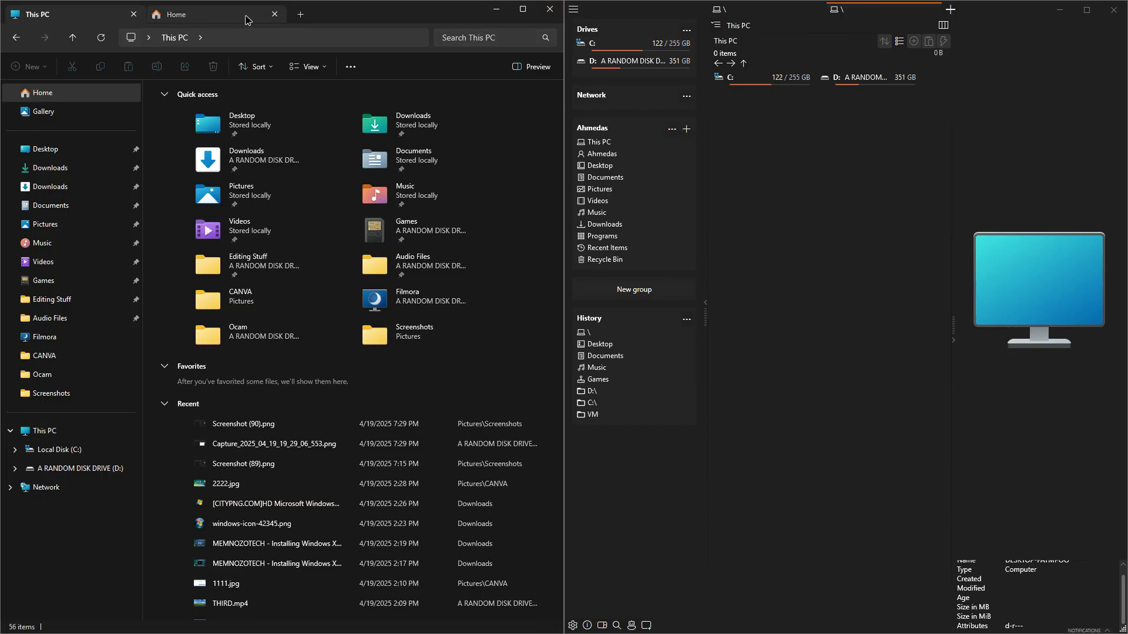
click(274, 14)
click(933, 9)
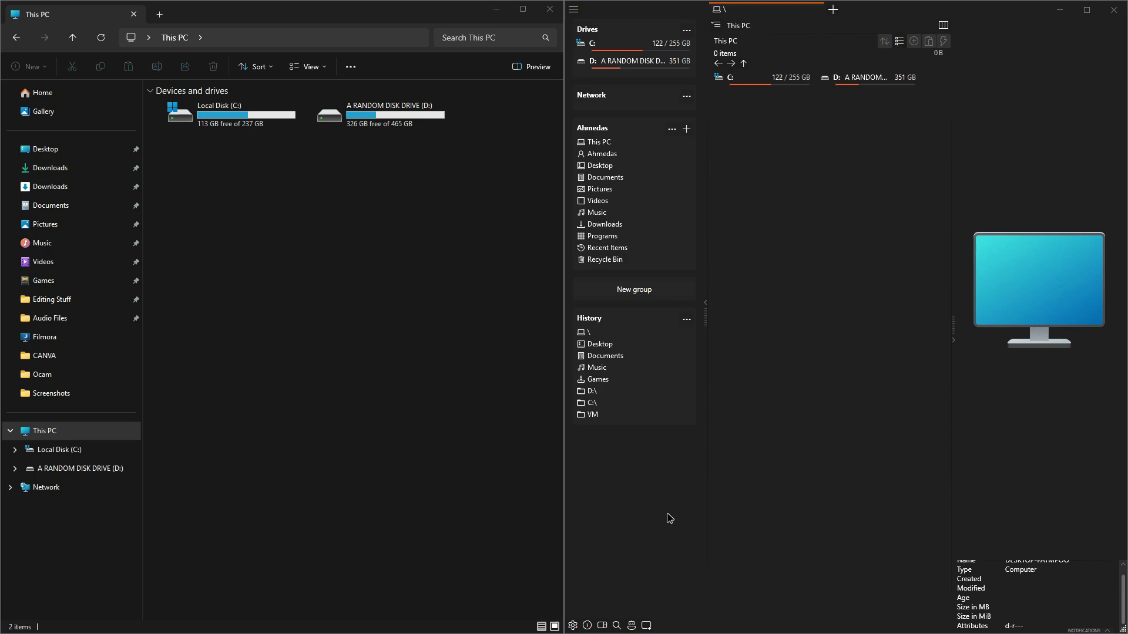
Change OneCommander's window layout to Standard Dual
click(603, 626)
click(610, 599)
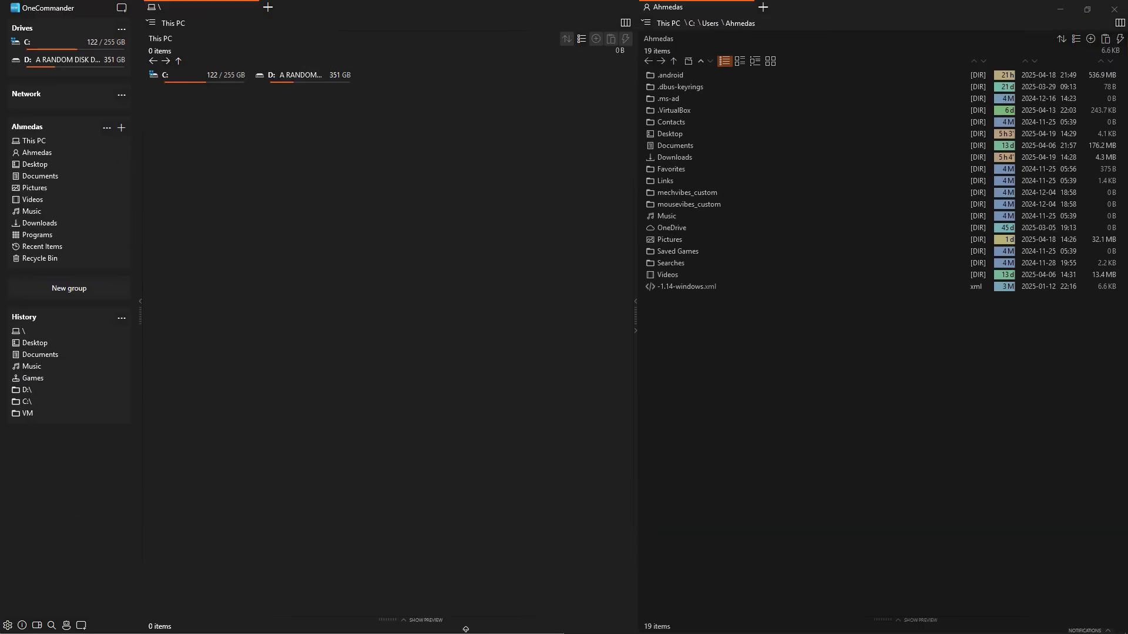
Change OneCommander's window layout to Columns Dual and snap its window to the right half of the screen
click(36, 626)
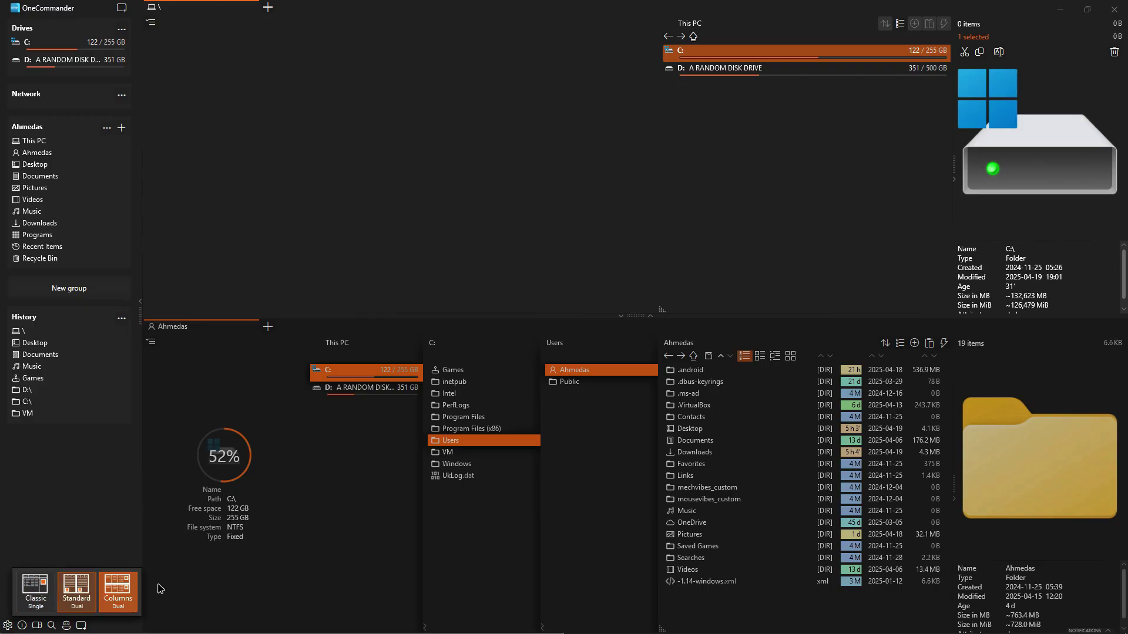
drag(612, 10, 847, 114)
key(super+Right)
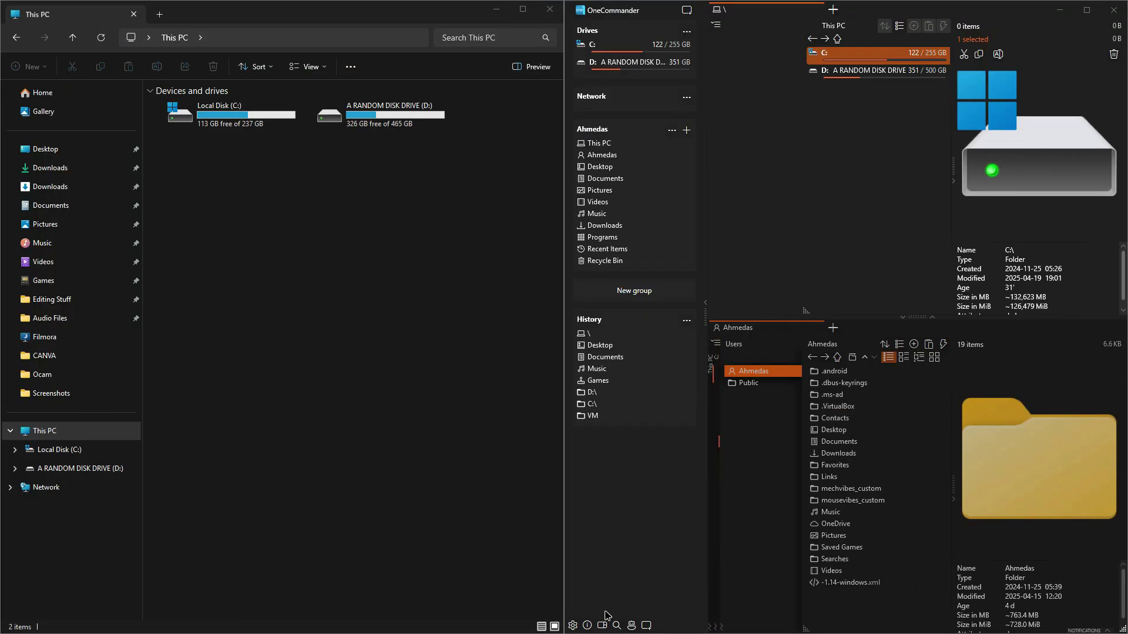
Change OneCommander's window layout to Classic Single and snap its window beside File Explorer on the right half of the screen
mouse_move(603, 625)
click(573, 588)
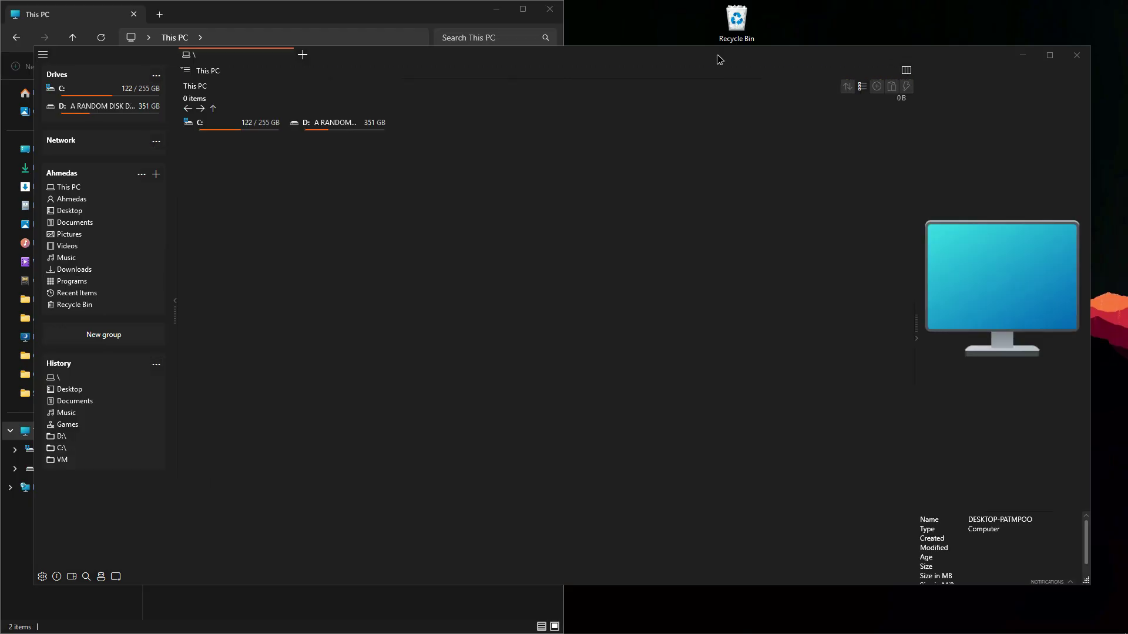
drag(717, 55, 1126, 265)
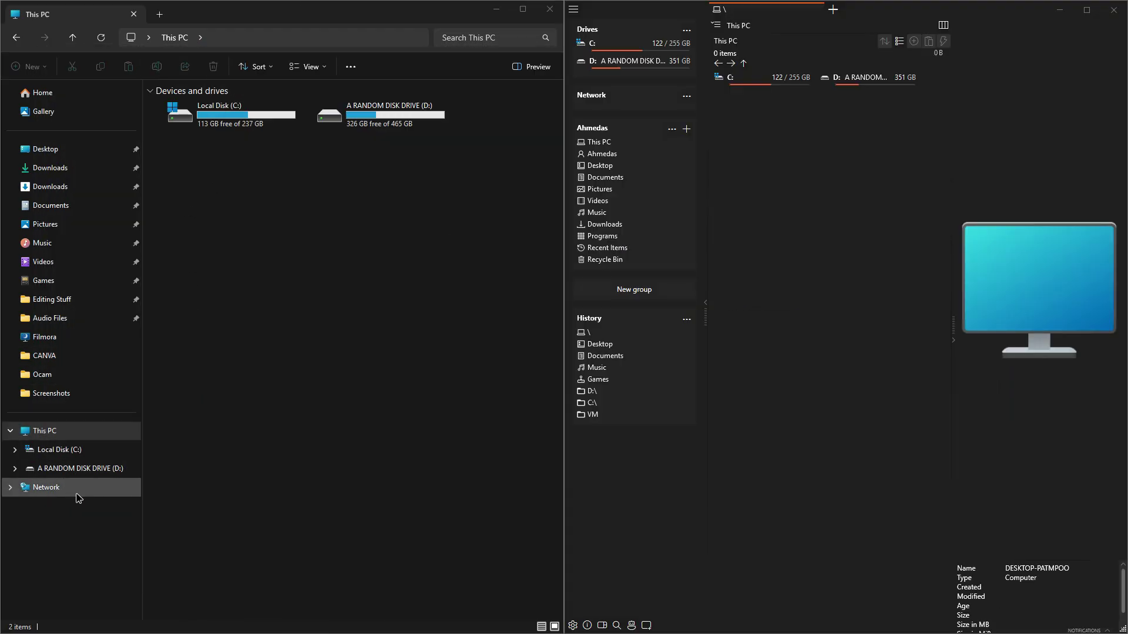
Alternate File Explorer's This PC view between details and large icons, ending on large icons
click(541, 626)
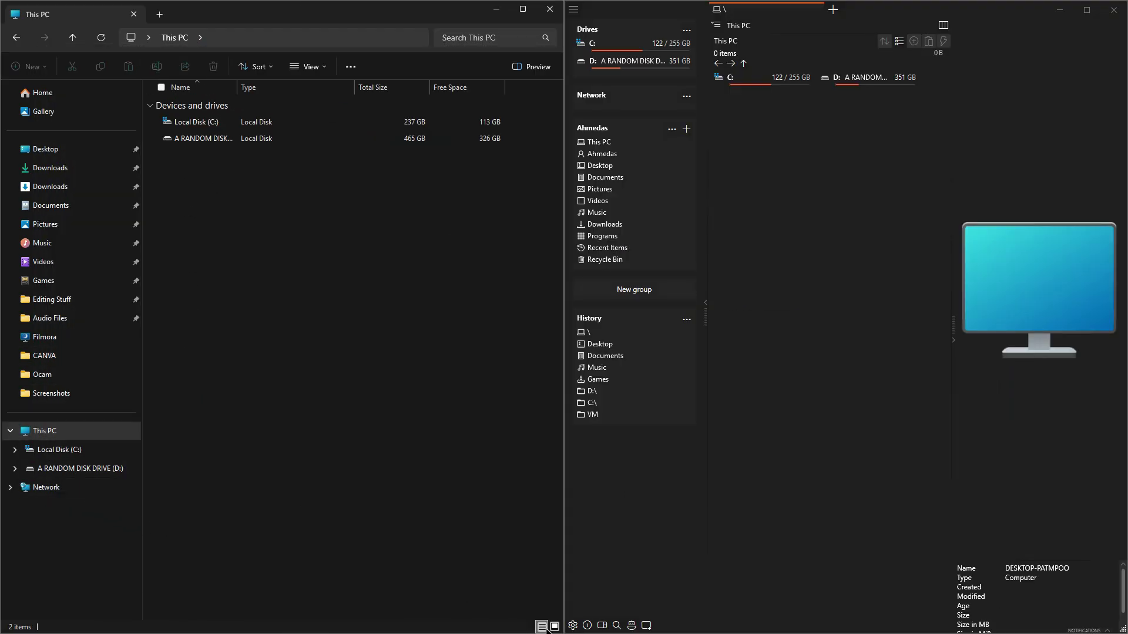
click(554, 626)
click(541, 626)
click(554, 626)
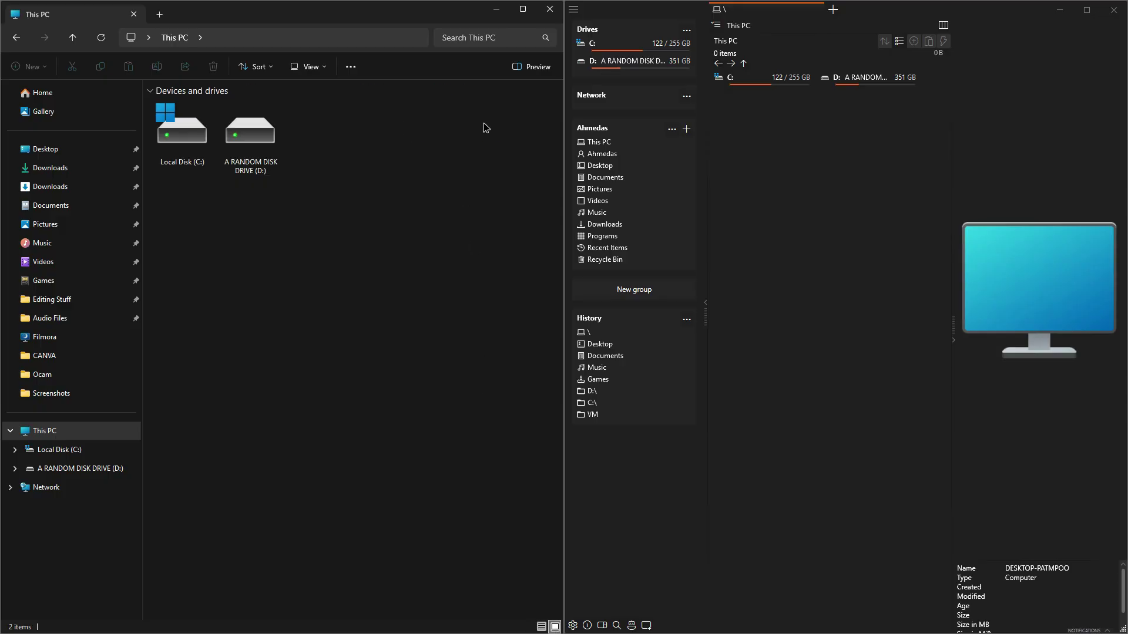
Show File Explorer's preview pane and look at the computer's properties in OneCommander's preview
click(526, 69)
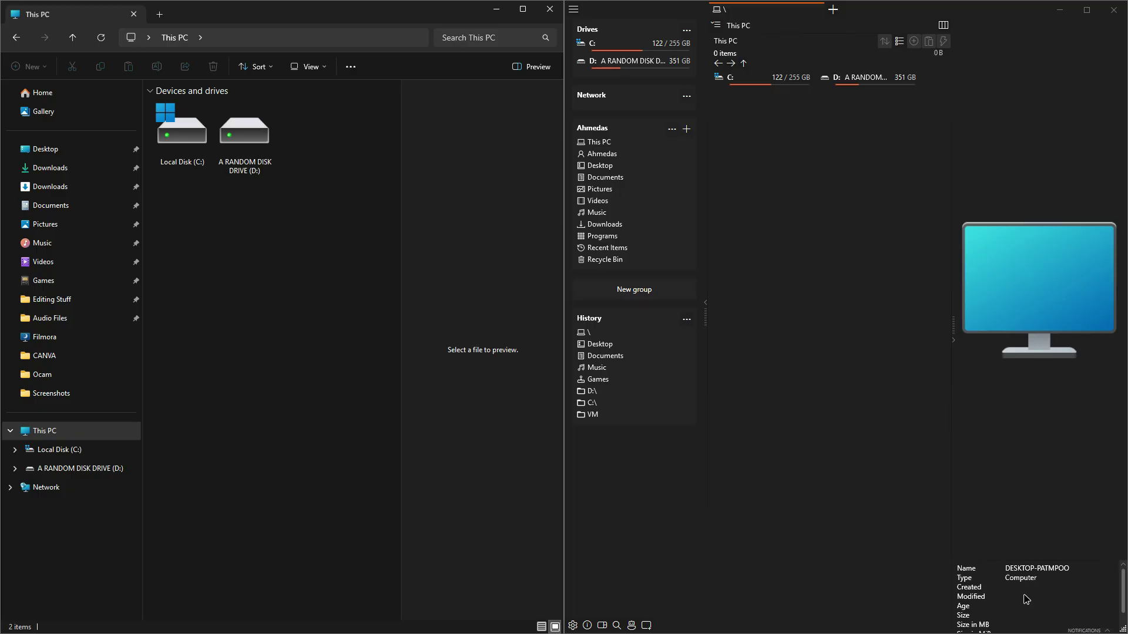
scroll(1037, 597, down, 1)
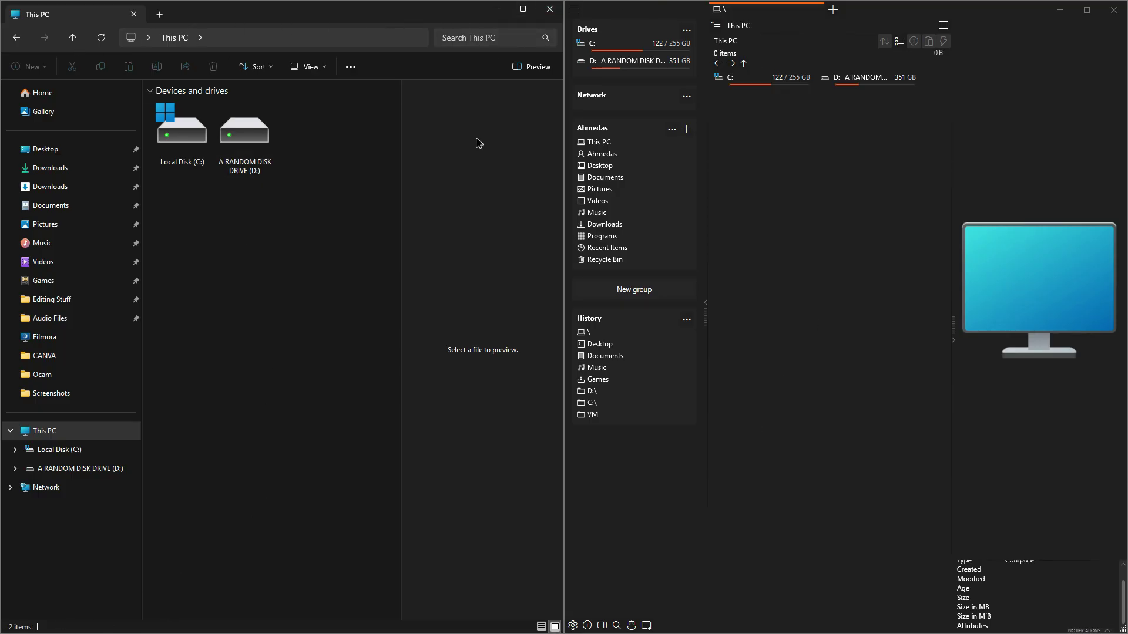
Open OneCommander's program settings and examine the theme, icon pack, accent color and scrollbar style options
click(574, 9)
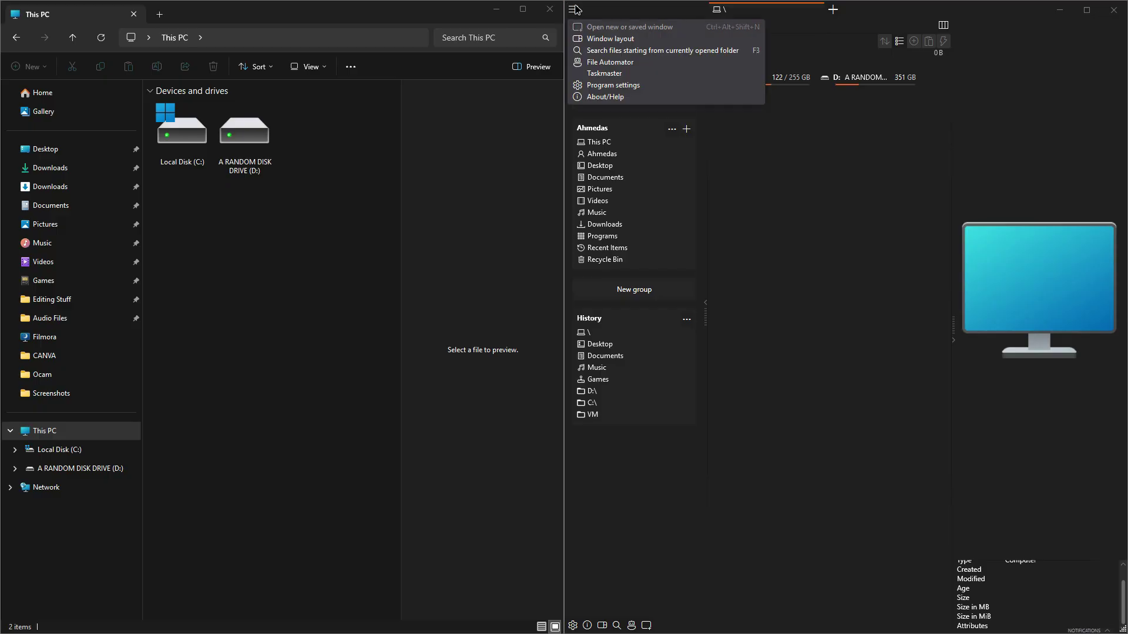
click(607, 93)
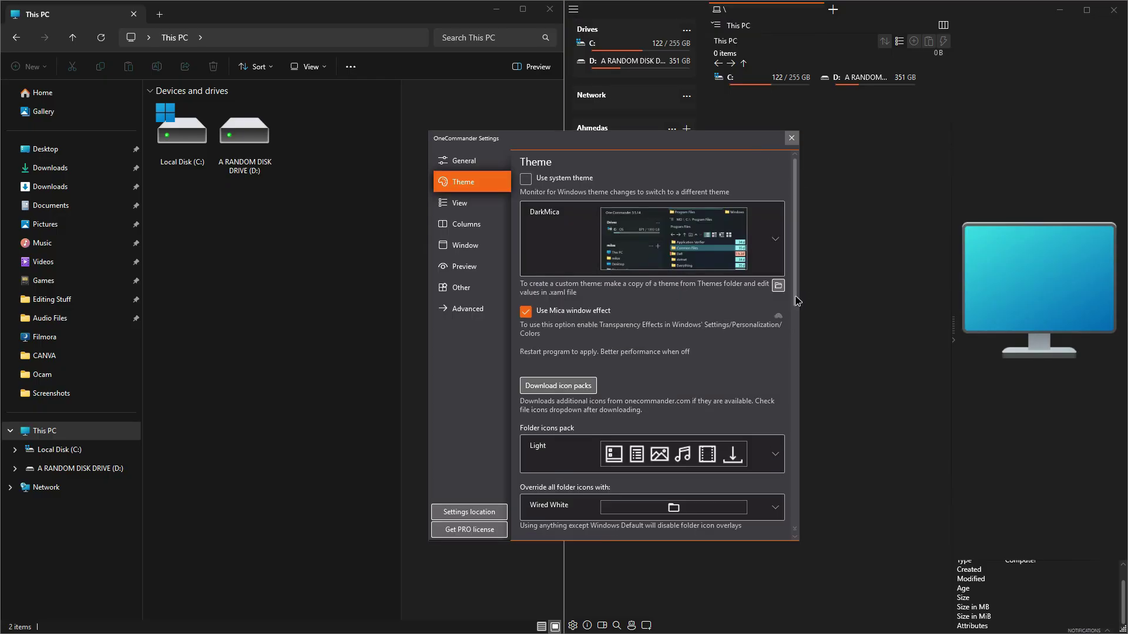
scroll(790, 352, down, 10)
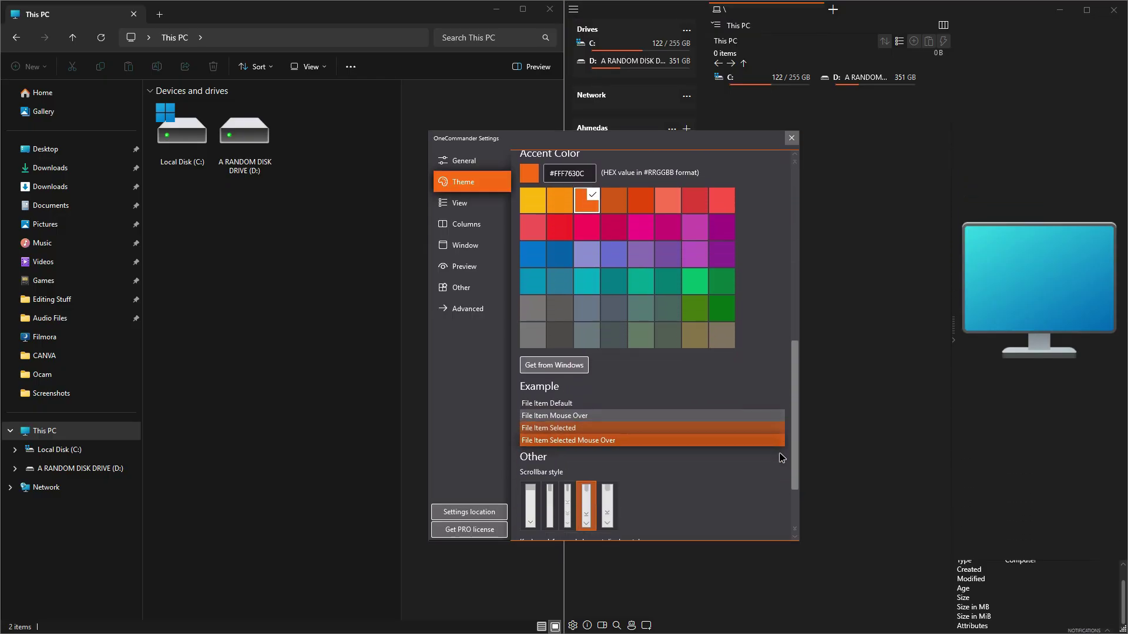
scroll(781, 458, down, 2)
scroll(783, 449, up, 5)
scroll(785, 440, down, 5)
scroll(785, 435, up, 2)
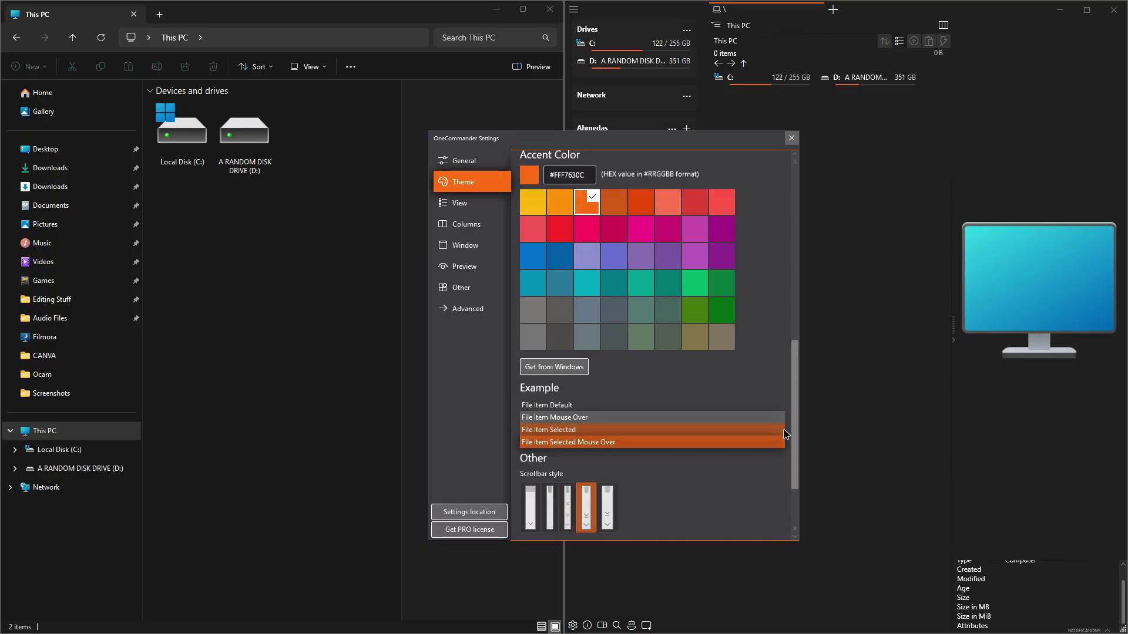
scroll(786, 435, up, 5)
scroll(728, 294, up, 3)
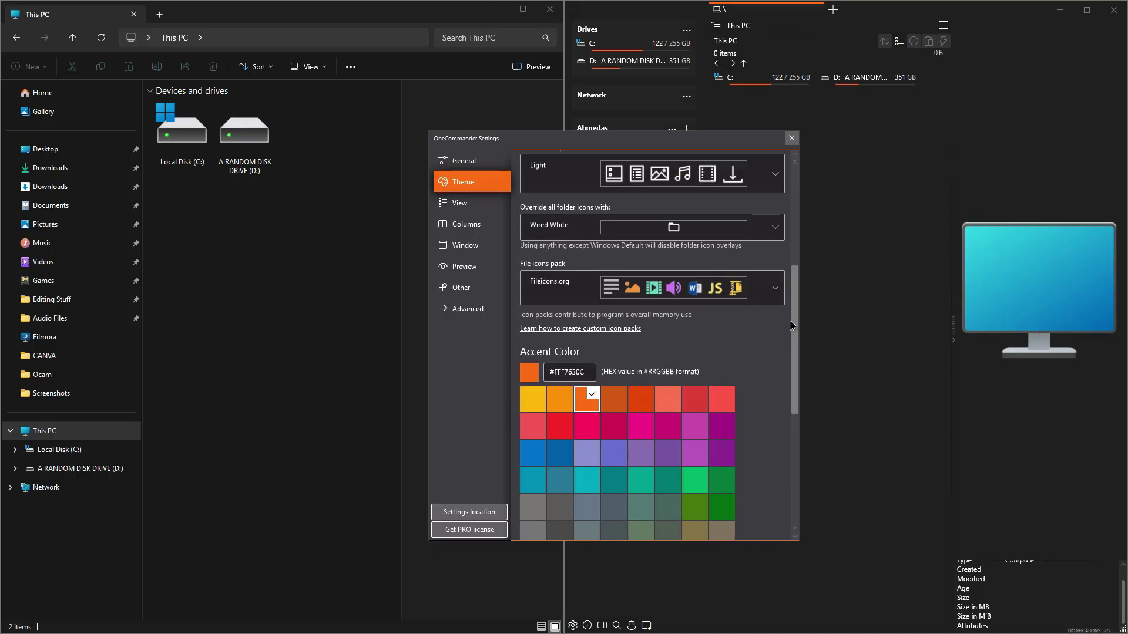
Examine the folder icon override choices and the available themes in OneCommander's theme settings, leaving both selections as they are
click(696, 284)
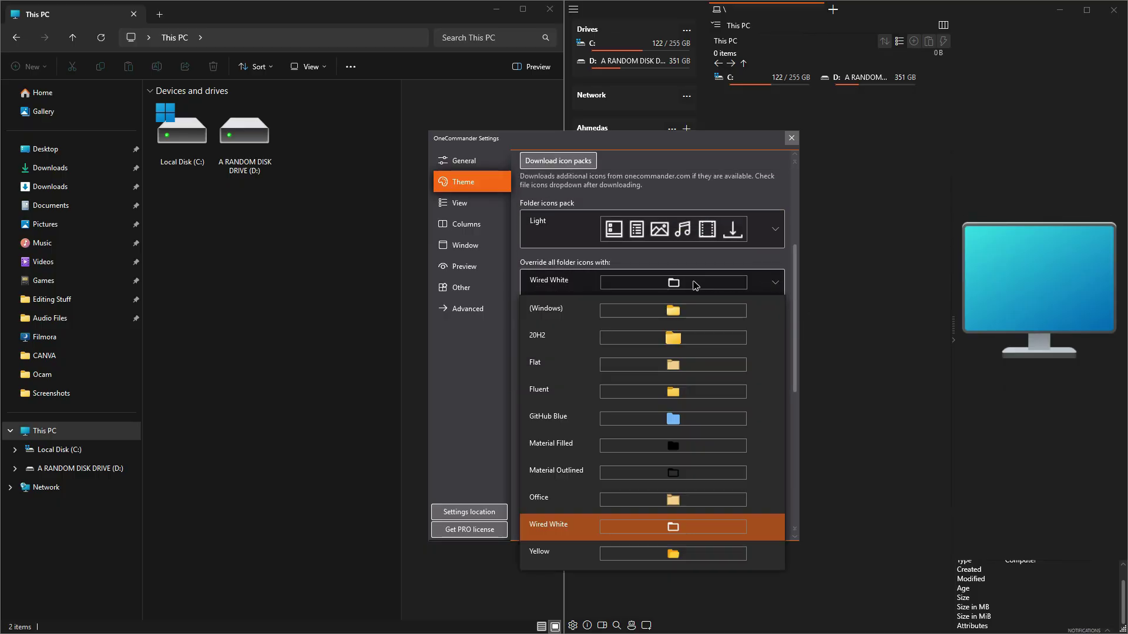
click(770, 286)
scroll(746, 258, up, 5)
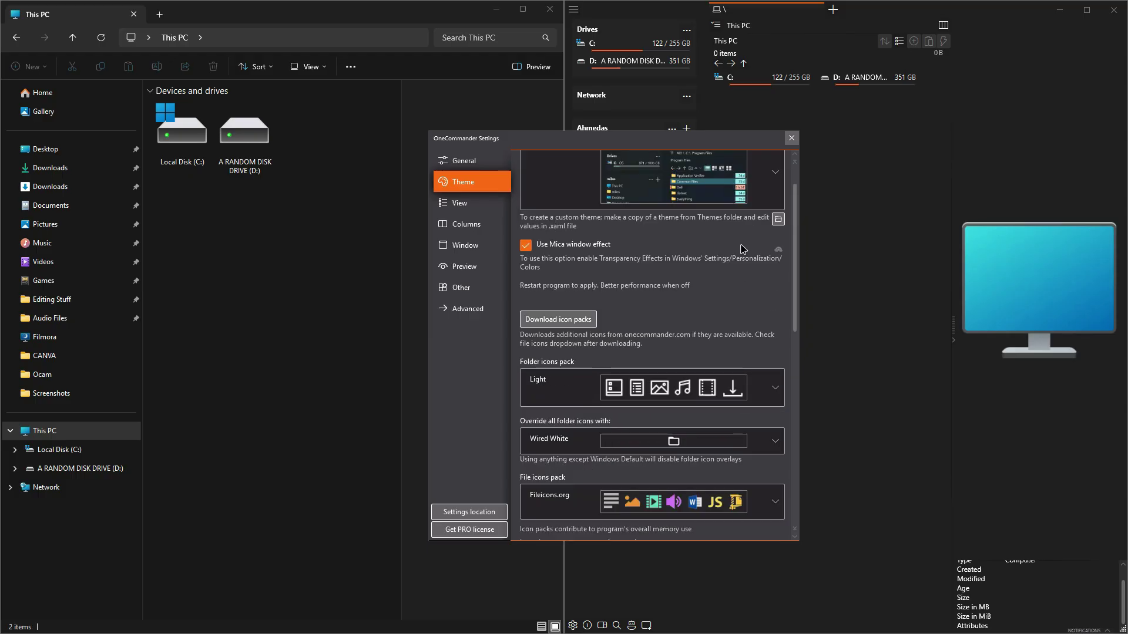
scroll(741, 249, up, 1)
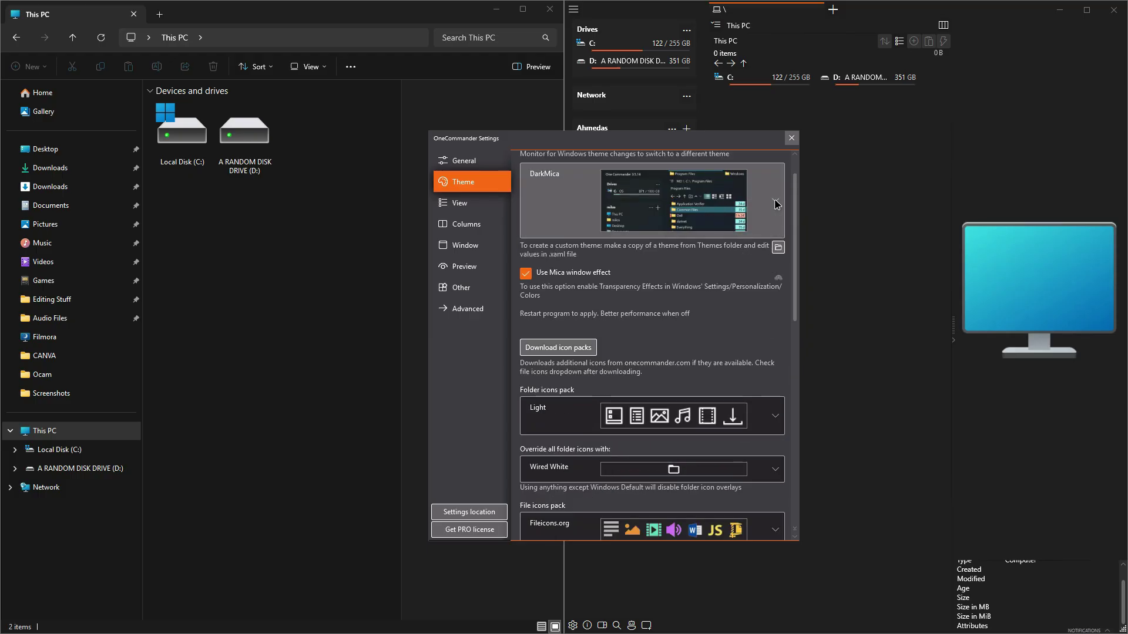
click(672, 205)
scroll(671, 413, down, 2)
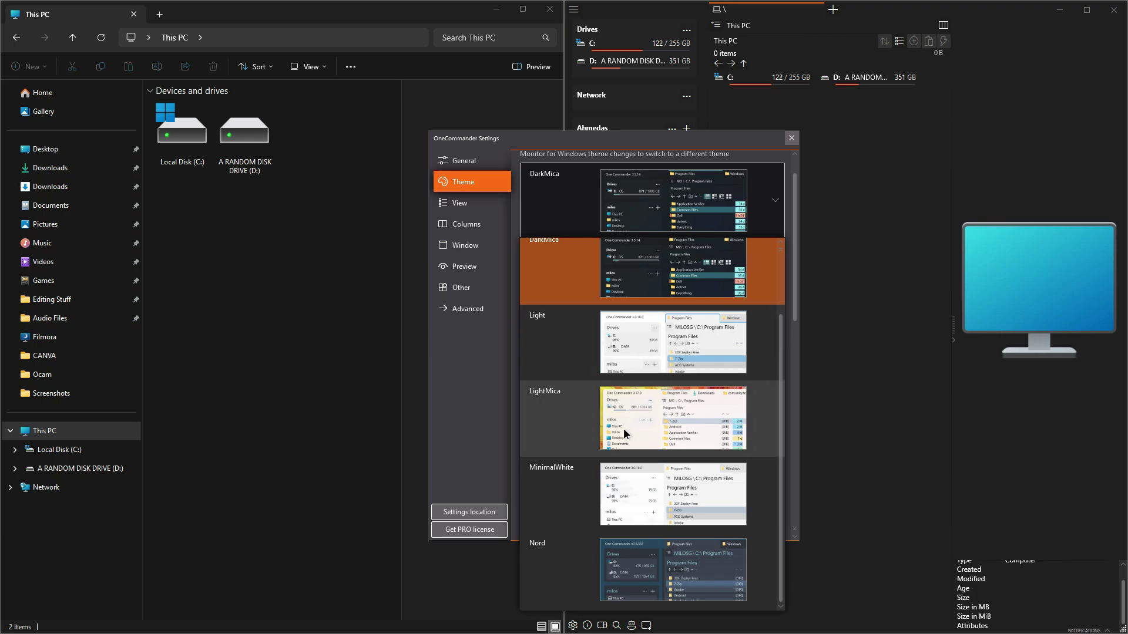
scroll(699, 382, up, 1)
scroll(699, 352, down, 1)
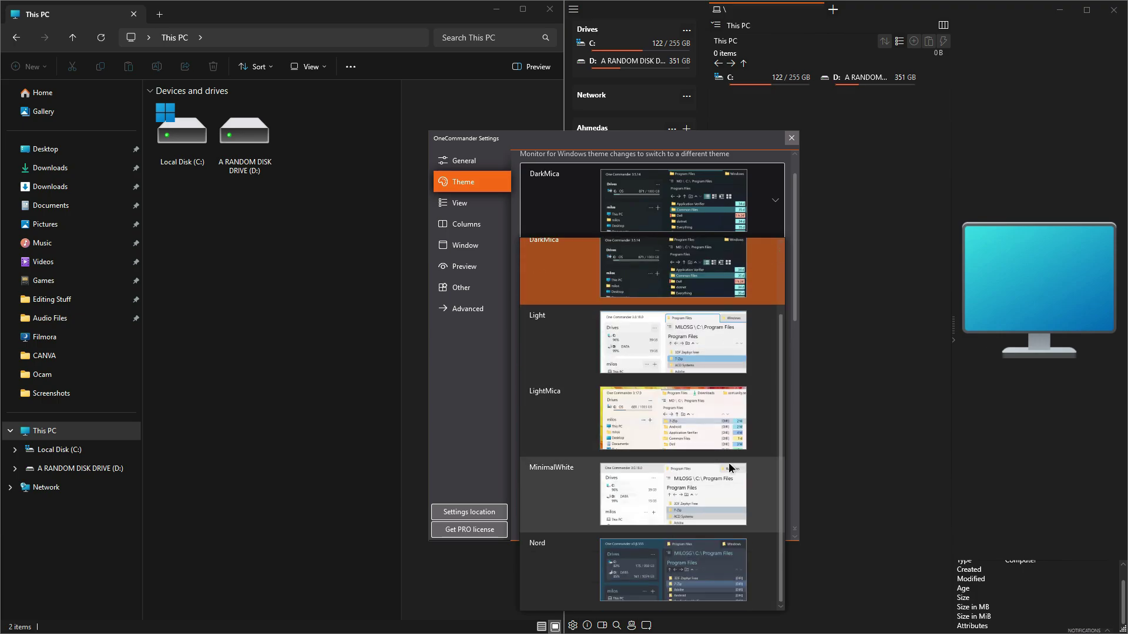
scroll(714, 298, up, 1)
scroll(664, 537, down, 1)
scroll(636, 384, up, 3)
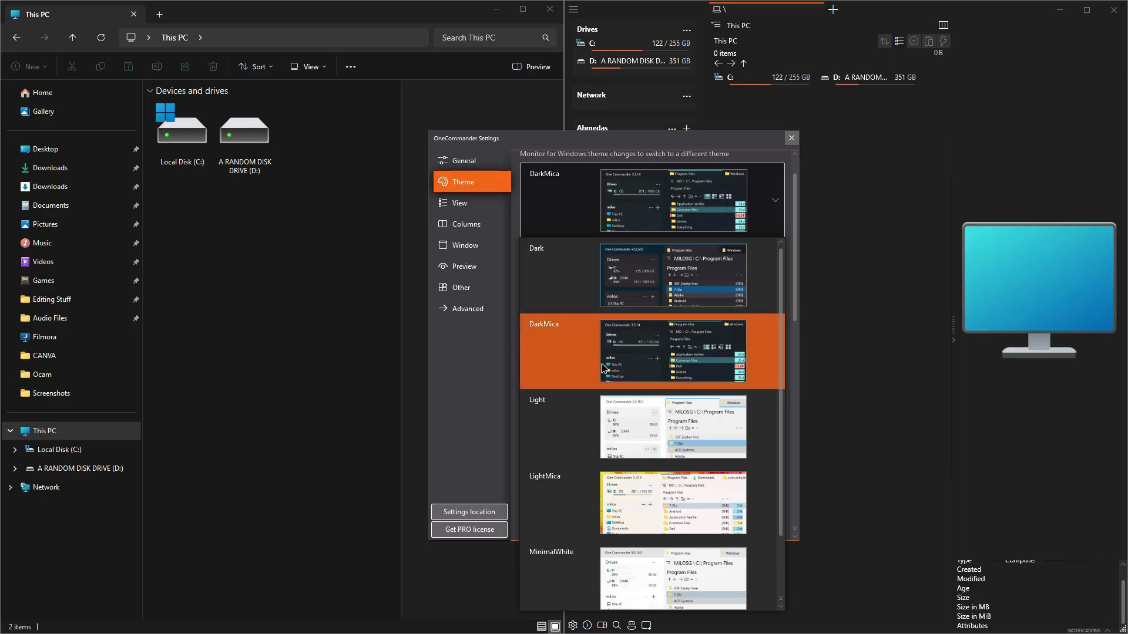
click(797, 200)
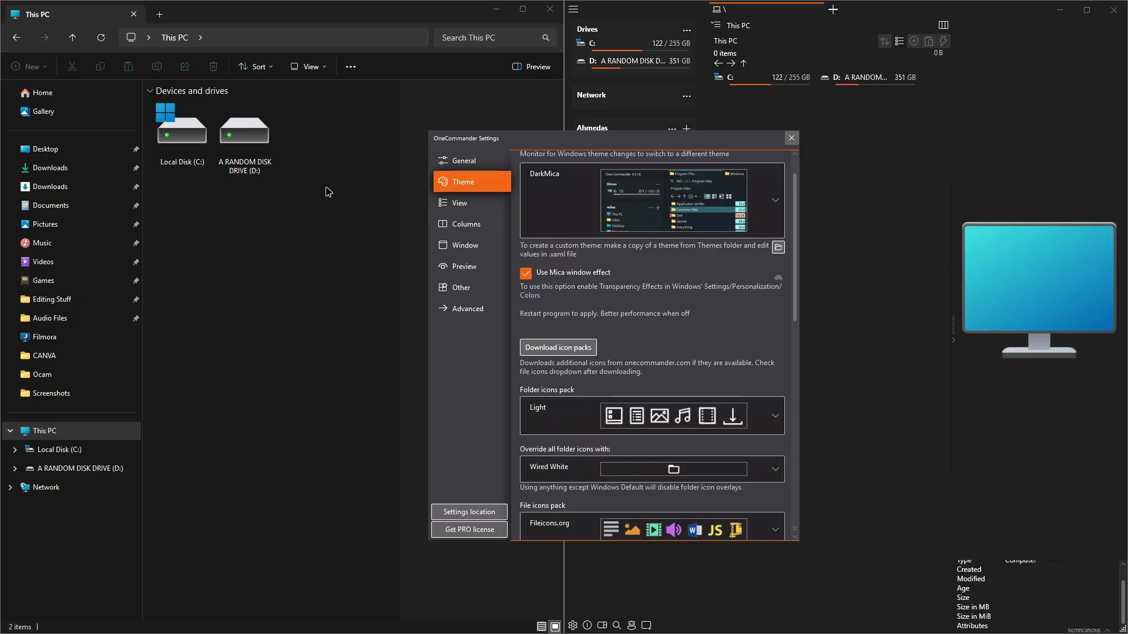
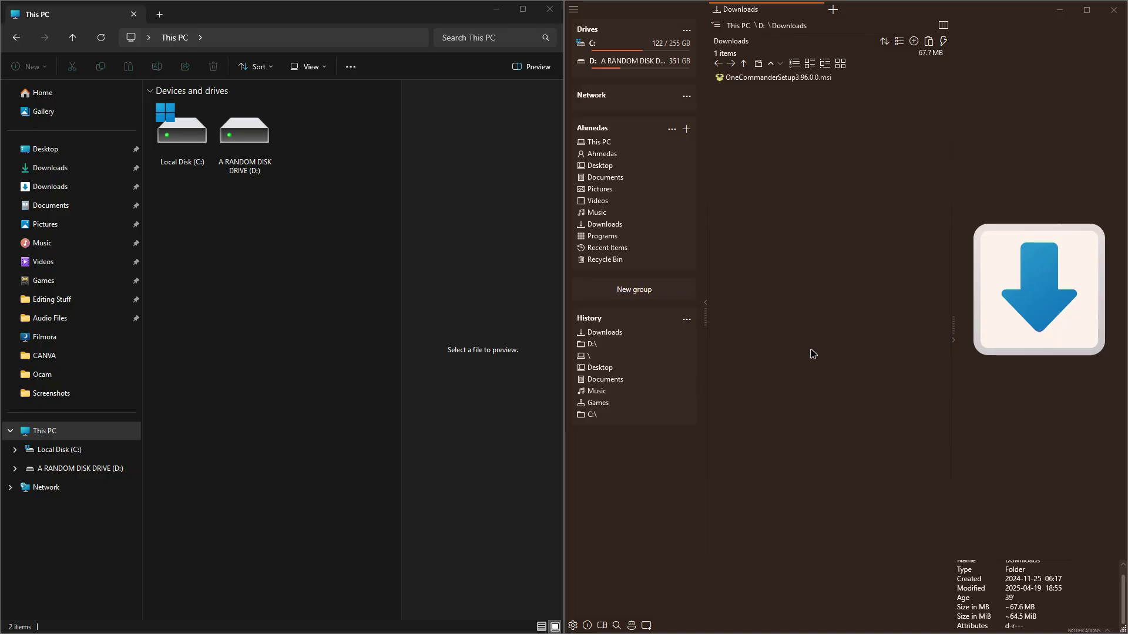
Create a folder named "Enter folder name" in OneCommander's Downloads folder and return to Downloads
key(Return)
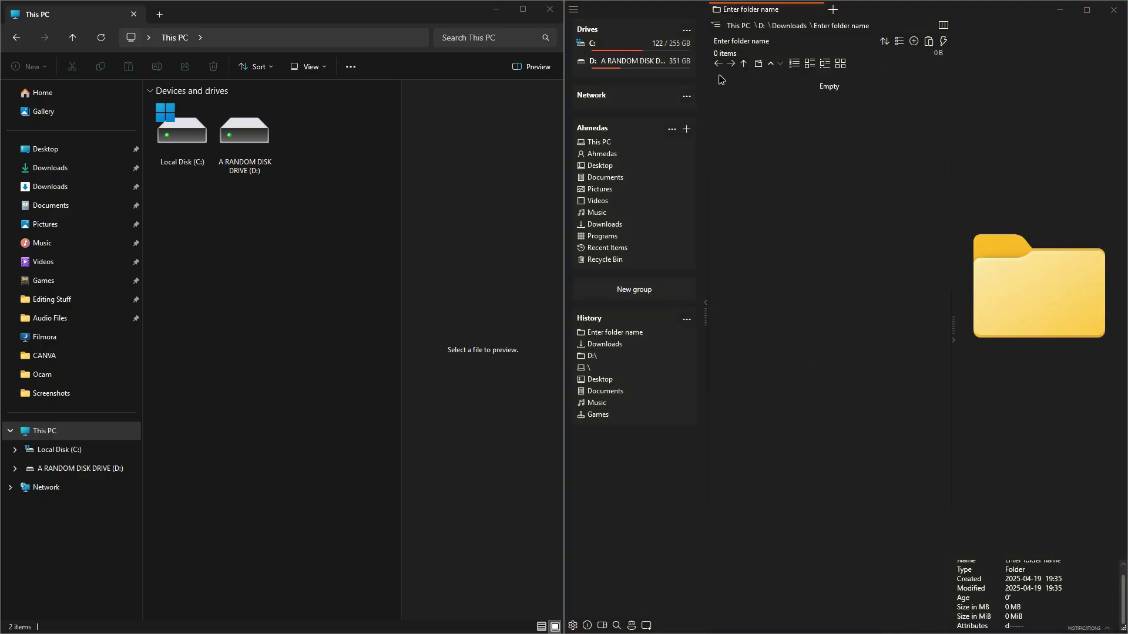
click(717, 63)
Open the Downloads folder on drive D: in File Explorer and compare its background context menu with OneCommander's
double_click(252, 167)
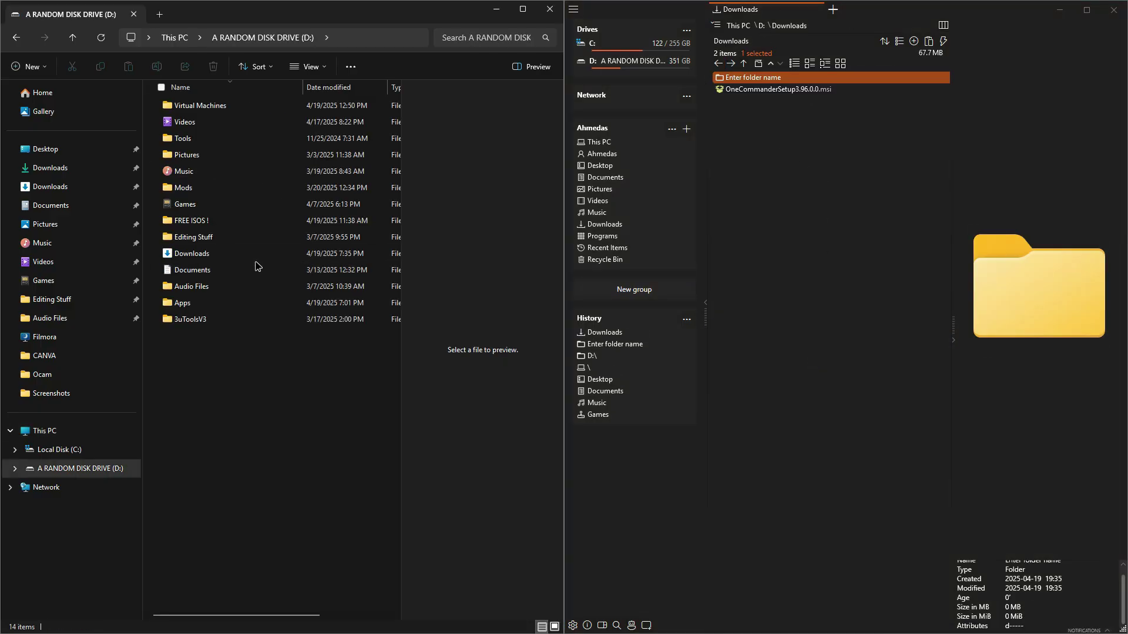
double_click(221, 254)
right_click(222, 202)
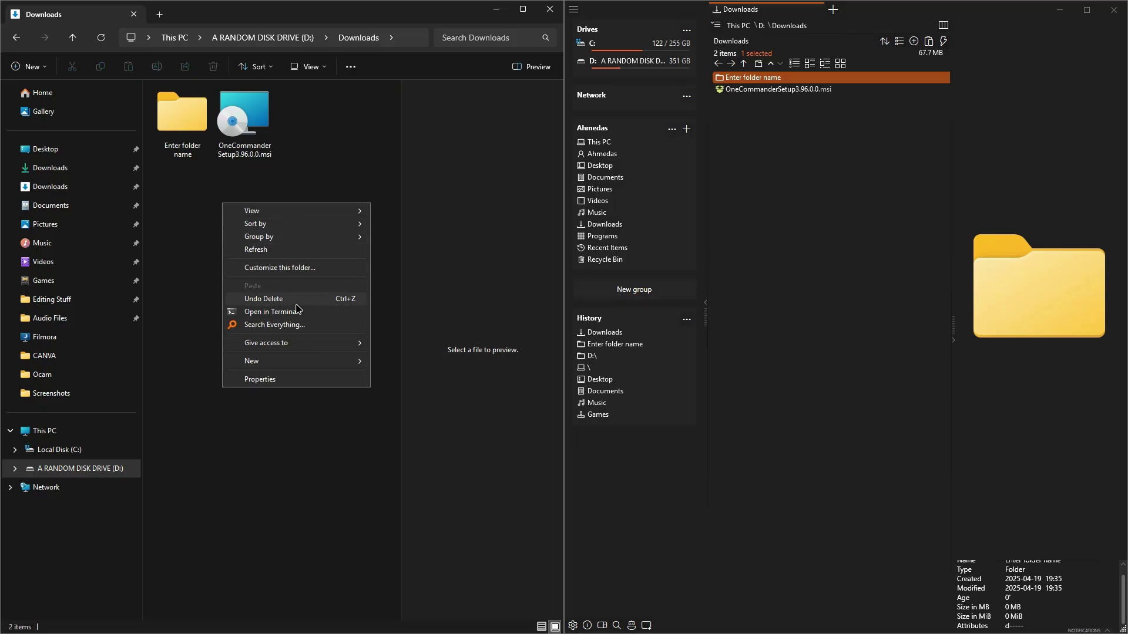
click(305, 423)
right_click(759, 141)
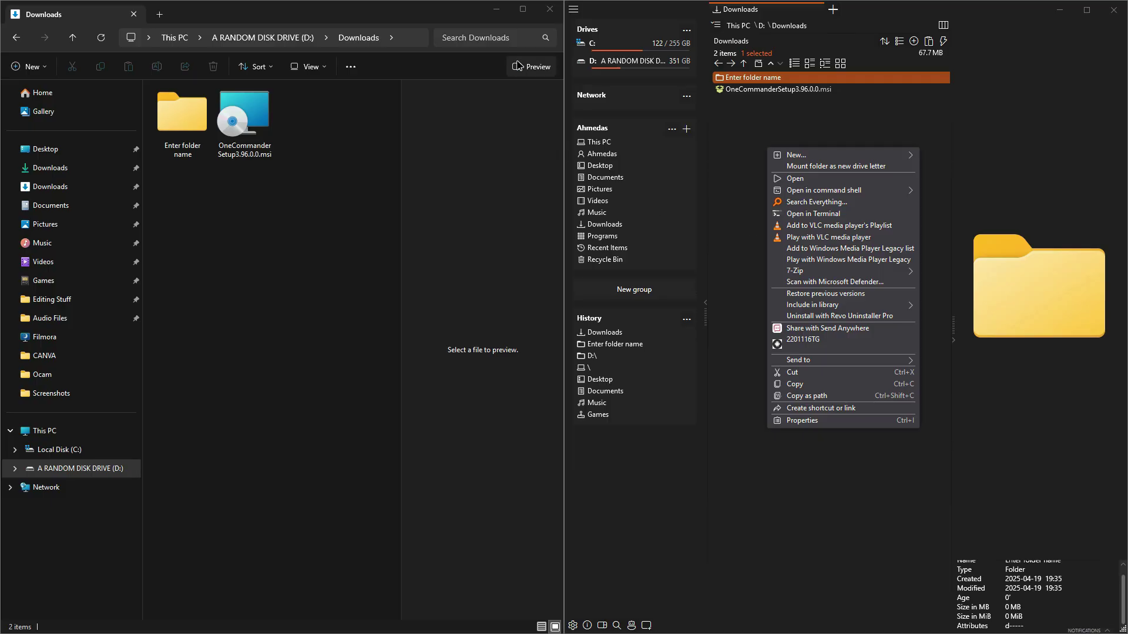
Minimize File Explorer and look at the desktop's context menu
click(496, 8)
right_click(203, 113)
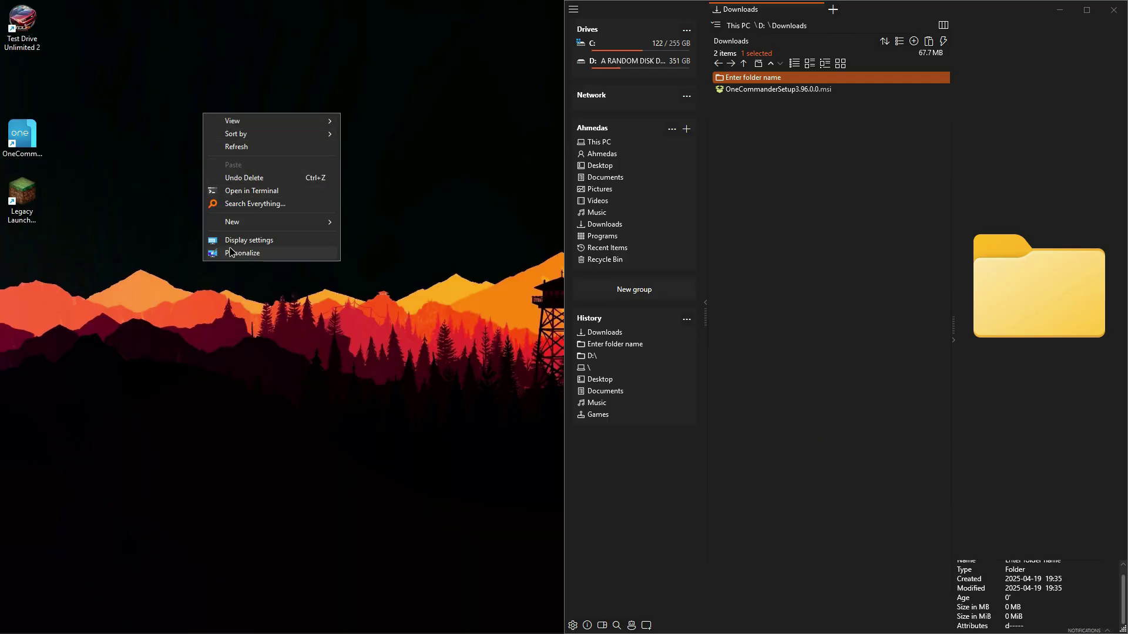
click(403, 308)
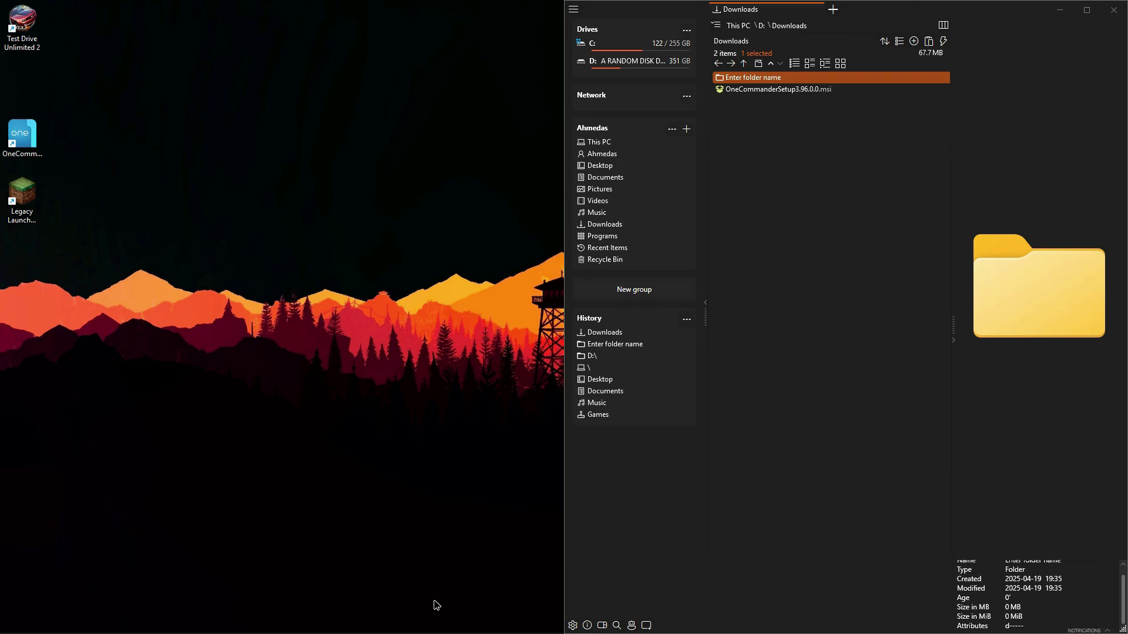
Open the taskbar's ExplorerPatcher properties, examine the File Explorer settings including the Windows 11 context menu option, and close the window
key(super)
right_click(427, 628)
click(440, 574)
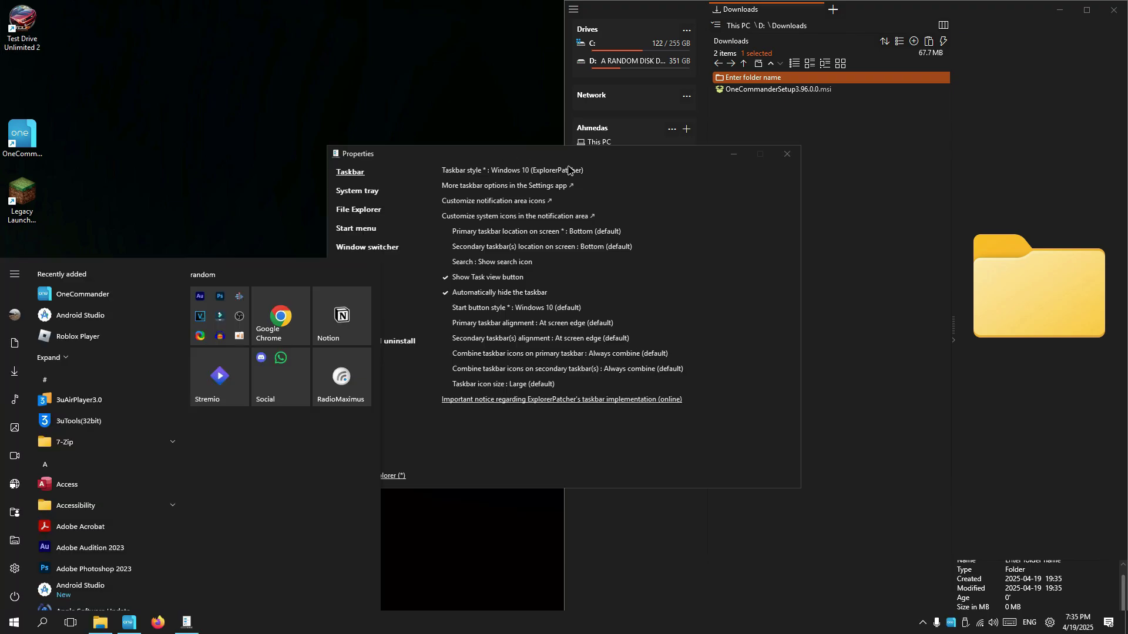
click(644, 183)
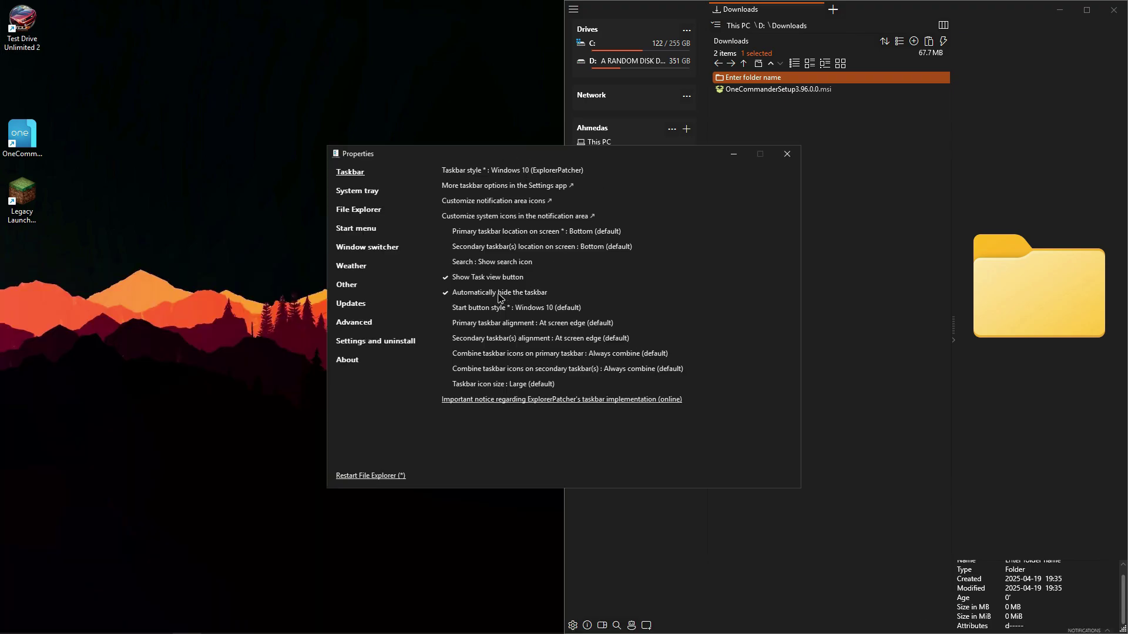
click(360, 211)
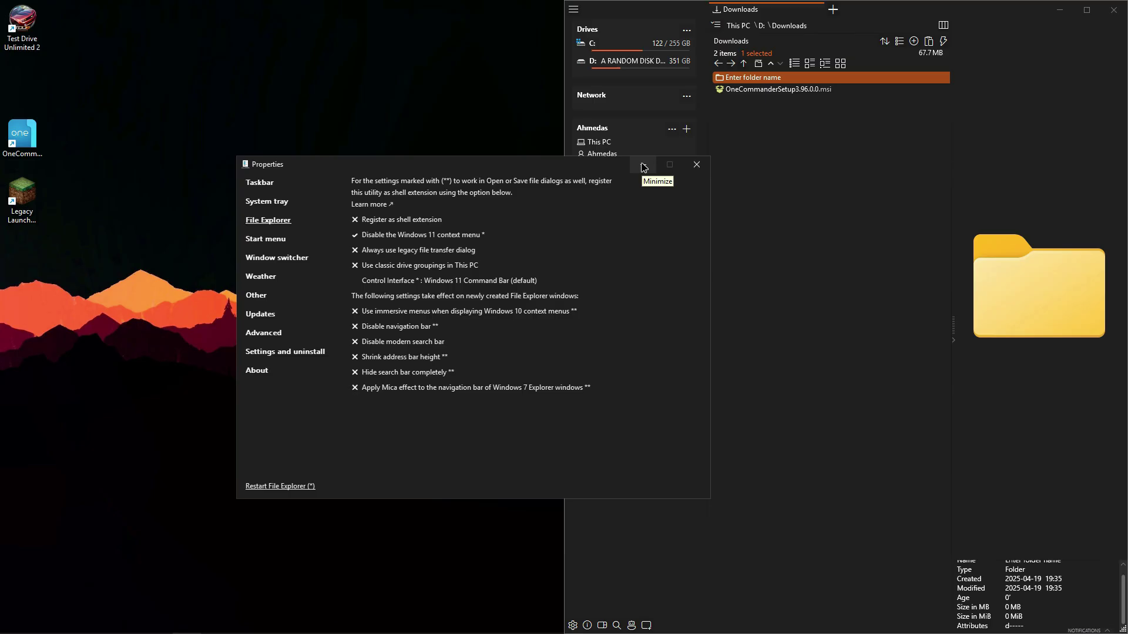
click(696, 165)
Clear the folder selection in OneCommander's Downloads and look through the background context menu
click(794, 182)
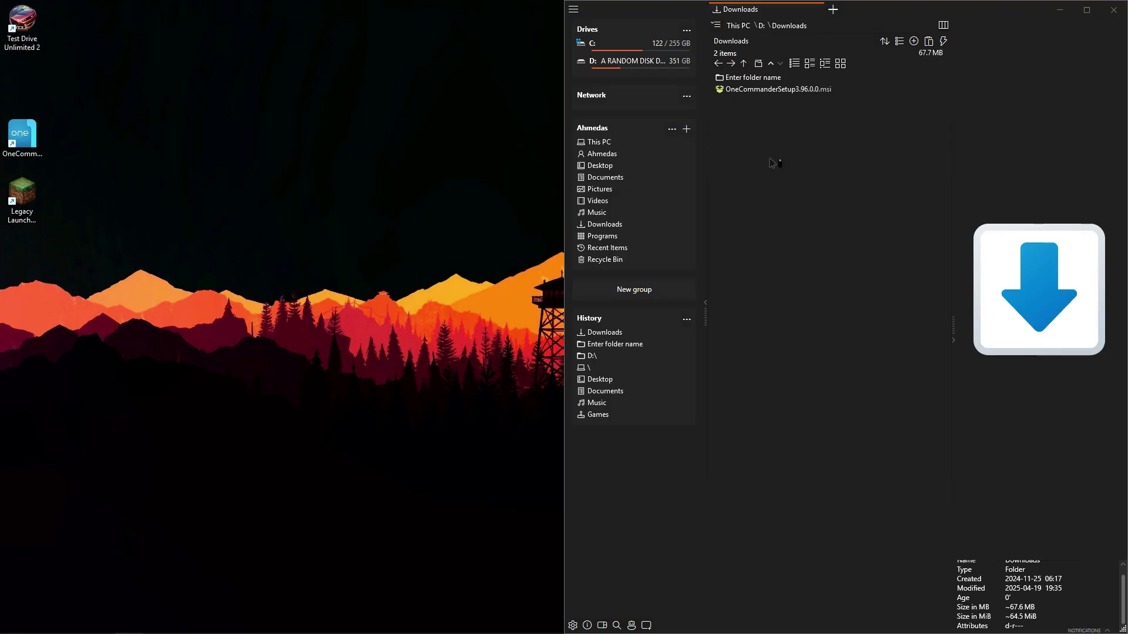
right_click(777, 167)
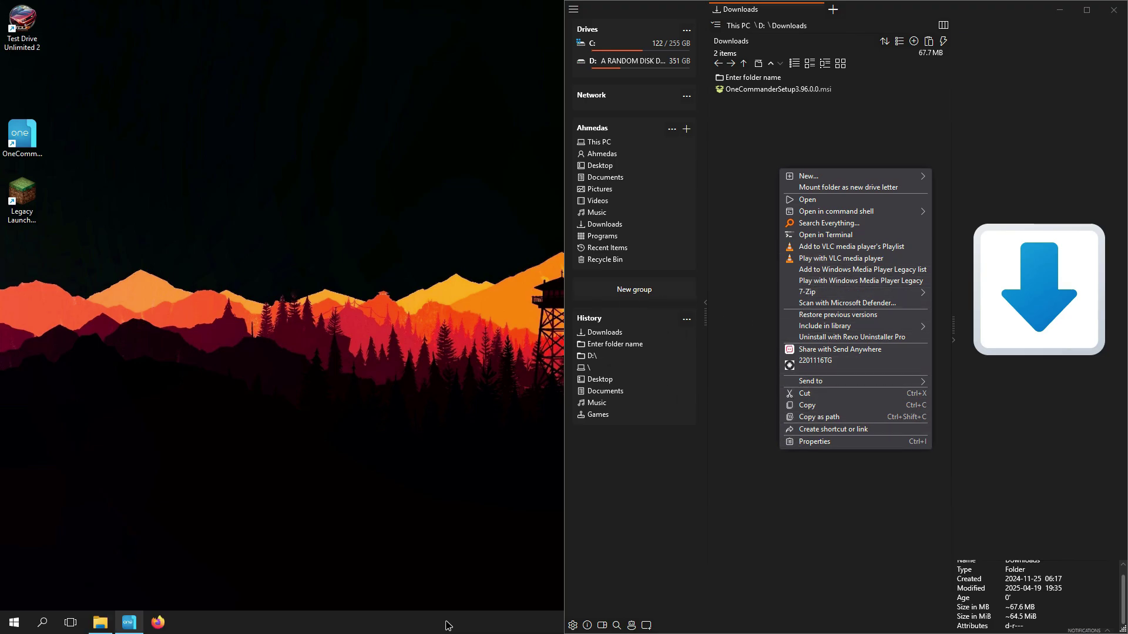
click(374, 578)
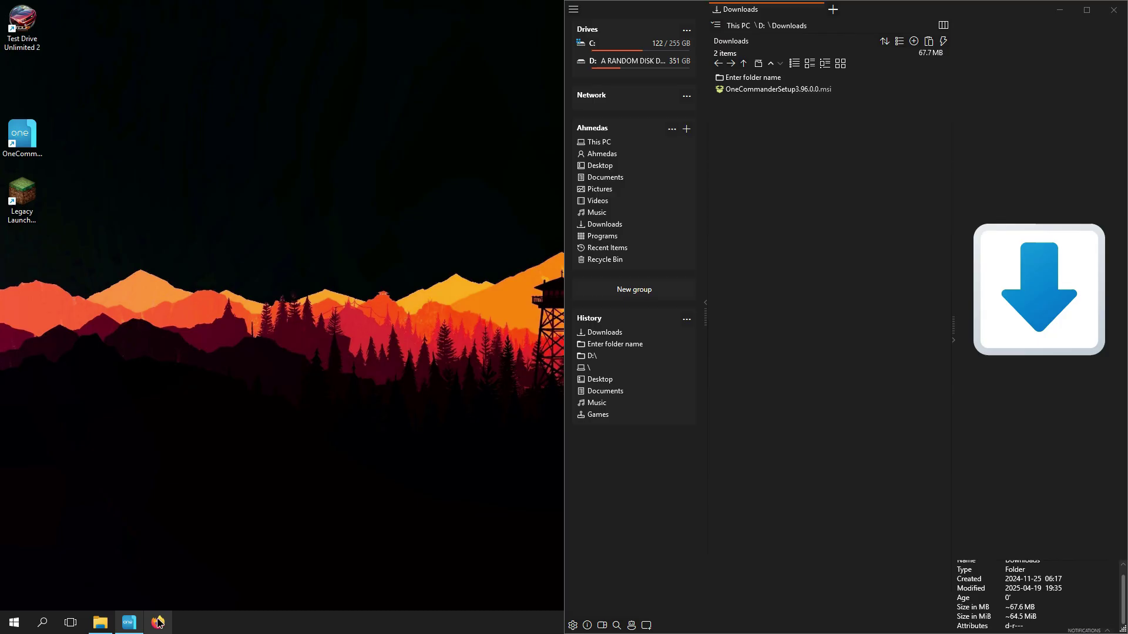
Restore File Explorer, hide its preview pane and go to This PC
click(100, 623)
click(529, 67)
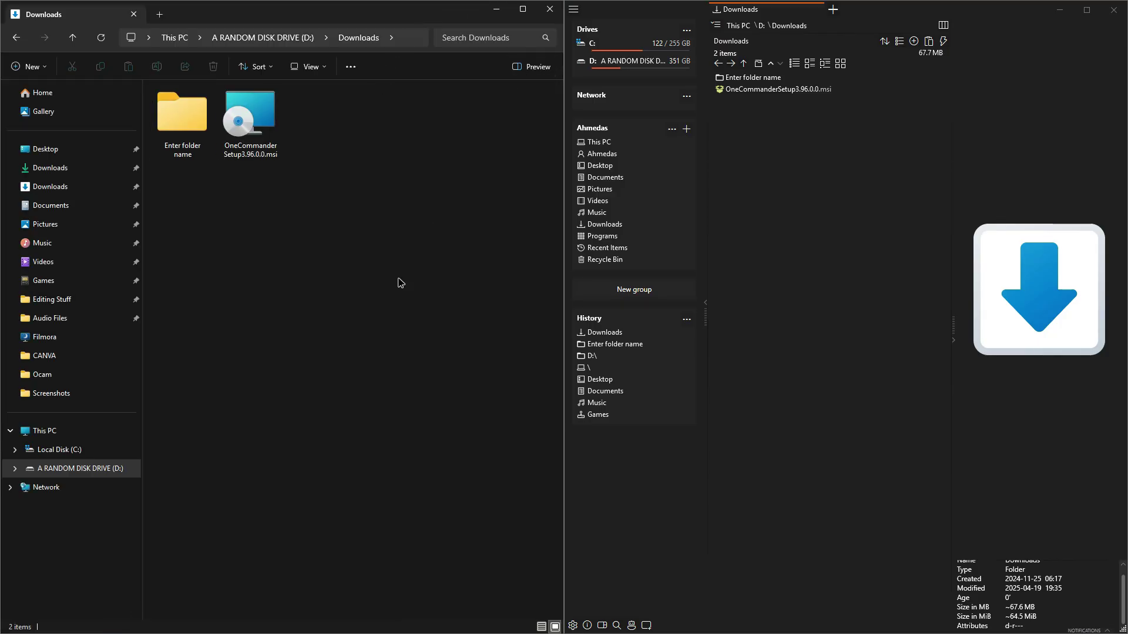
click(80, 436)
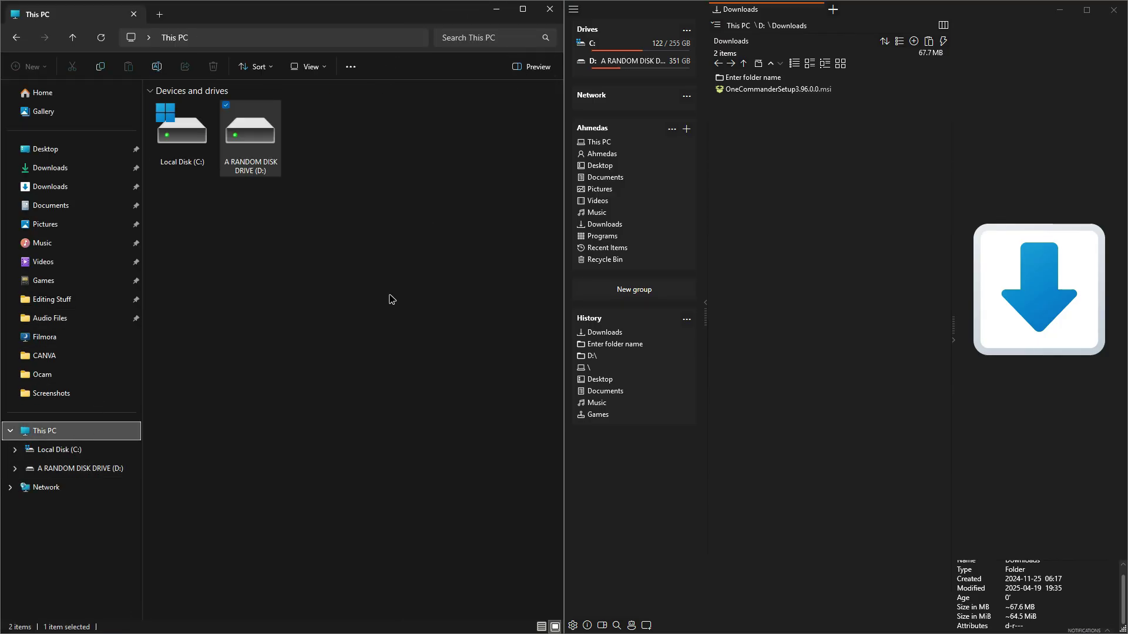
Look at OneCommander's quick action and file view options for the Downloads folder
click(945, 40)
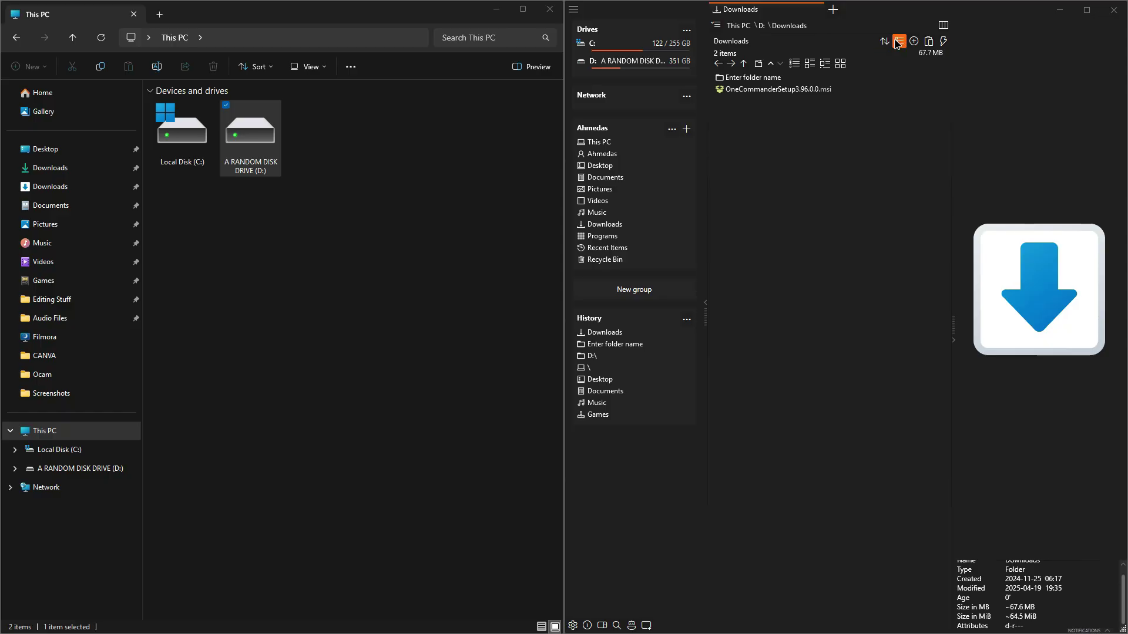
click(899, 42)
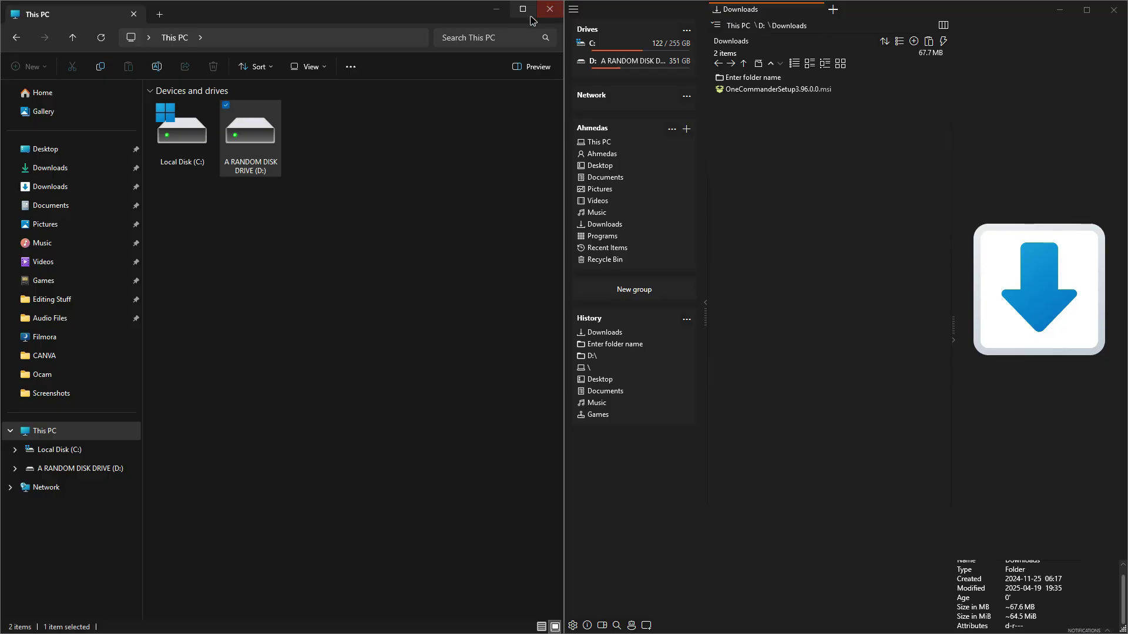
Clear the drive selection, close File Explorer and maximize the OneCommander window
click(348, 175)
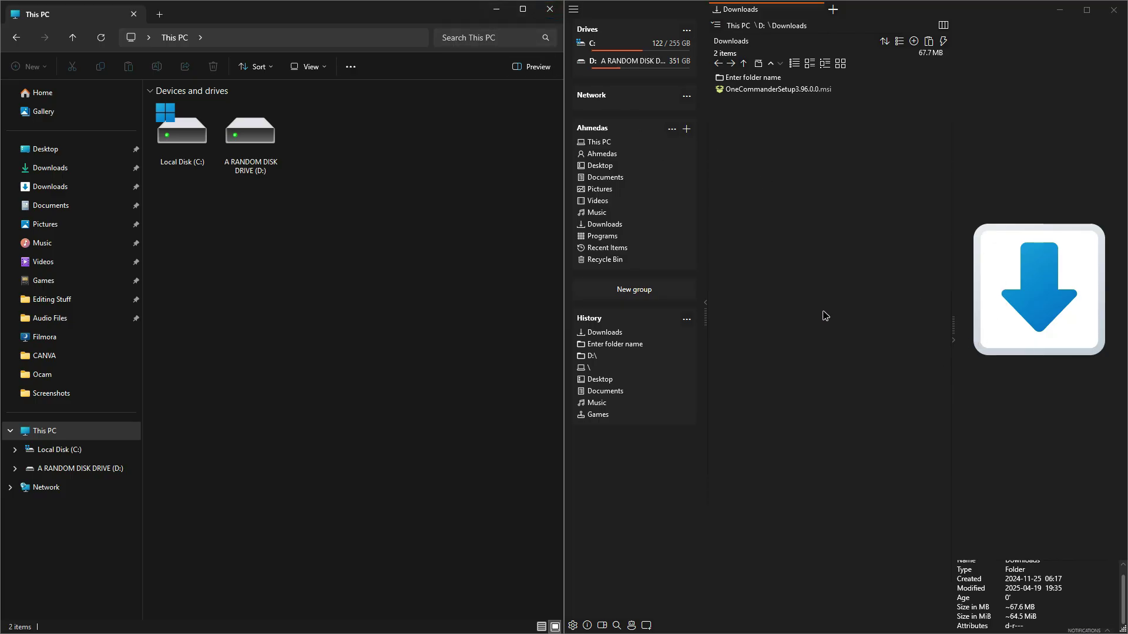
key(alt+F4)
double_click(987, 17)
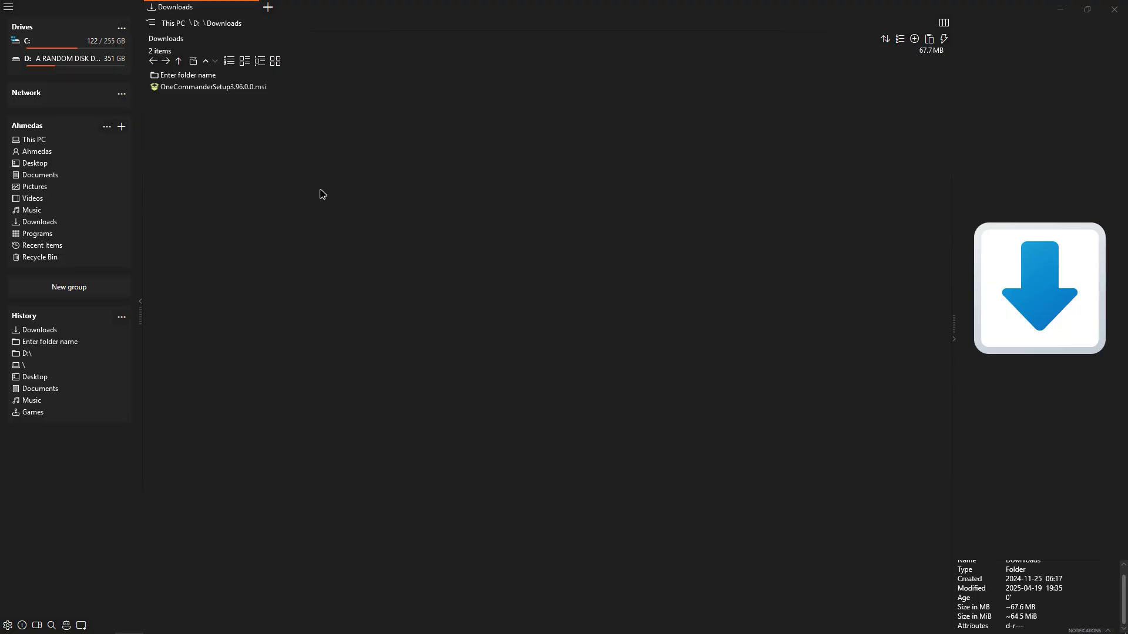
Try the Adaptive view and other file views on OneCommander's Downloads folder, ending on ThumbnailGrid
click(899, 39)
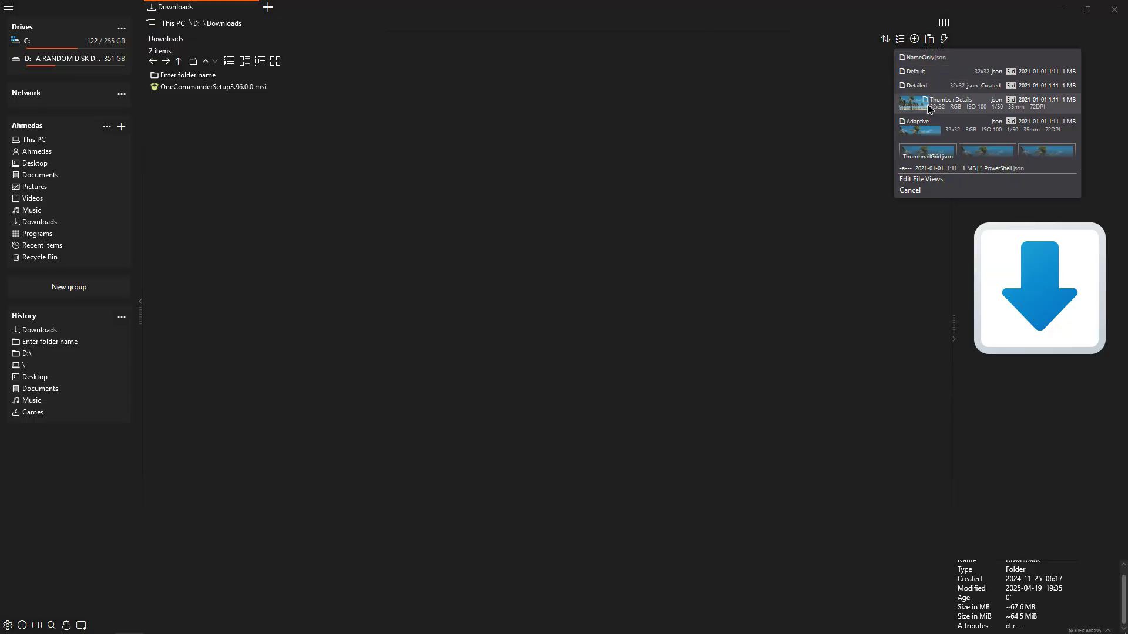
click(923, 125)
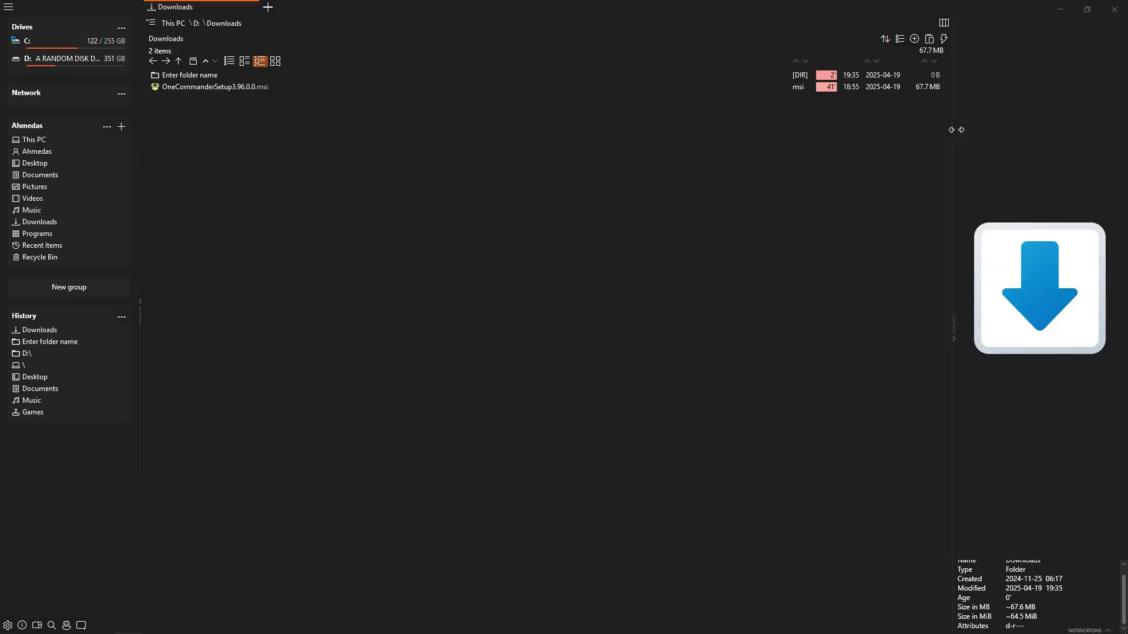
click(900, 39)
click(928, 176)
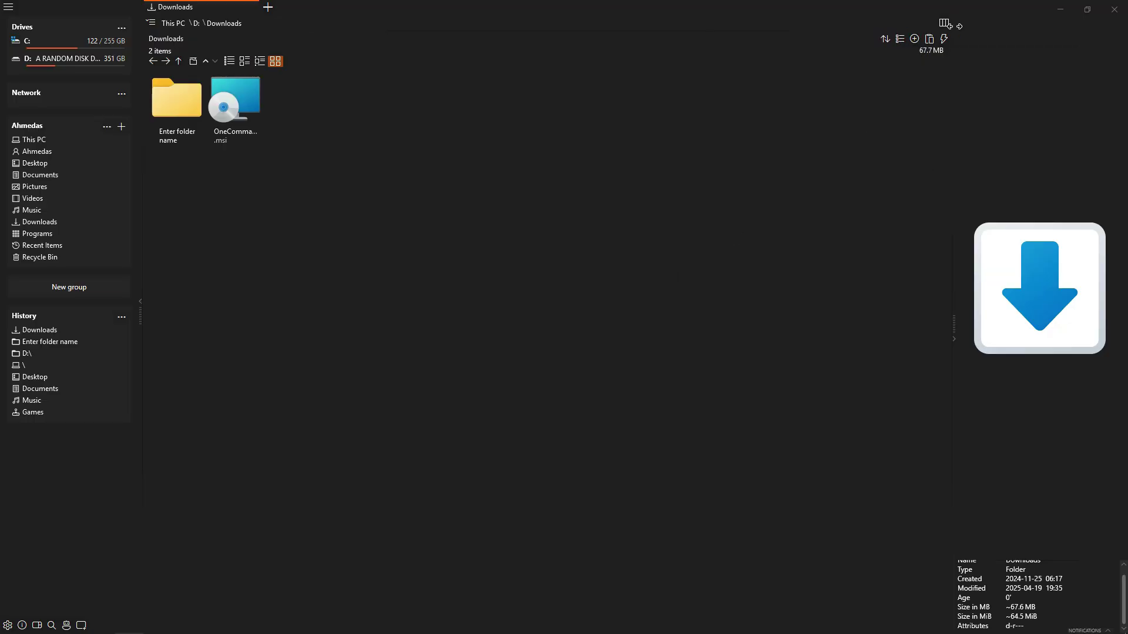
click(900, 39)
click(900, 39)
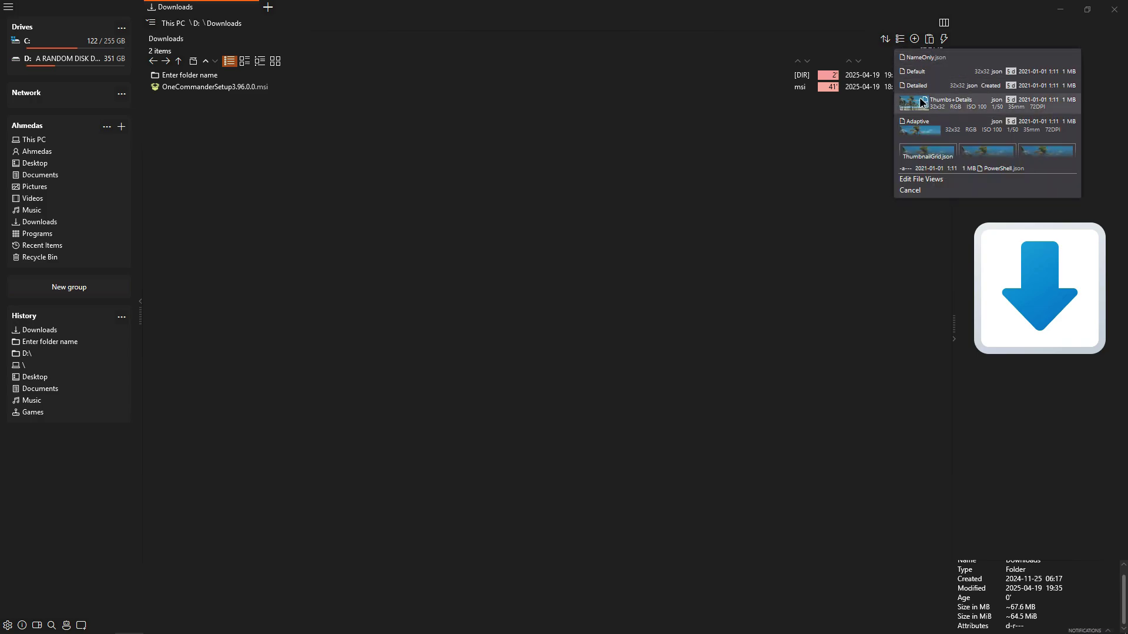
click(924, 153)
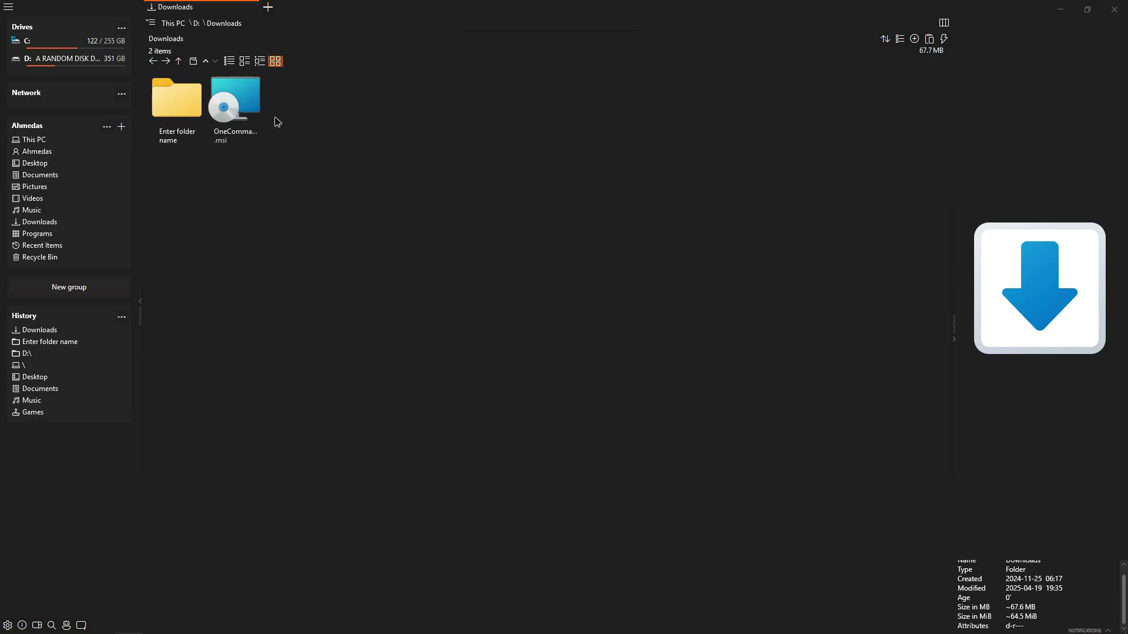
drag(425, 196, 531, 186)
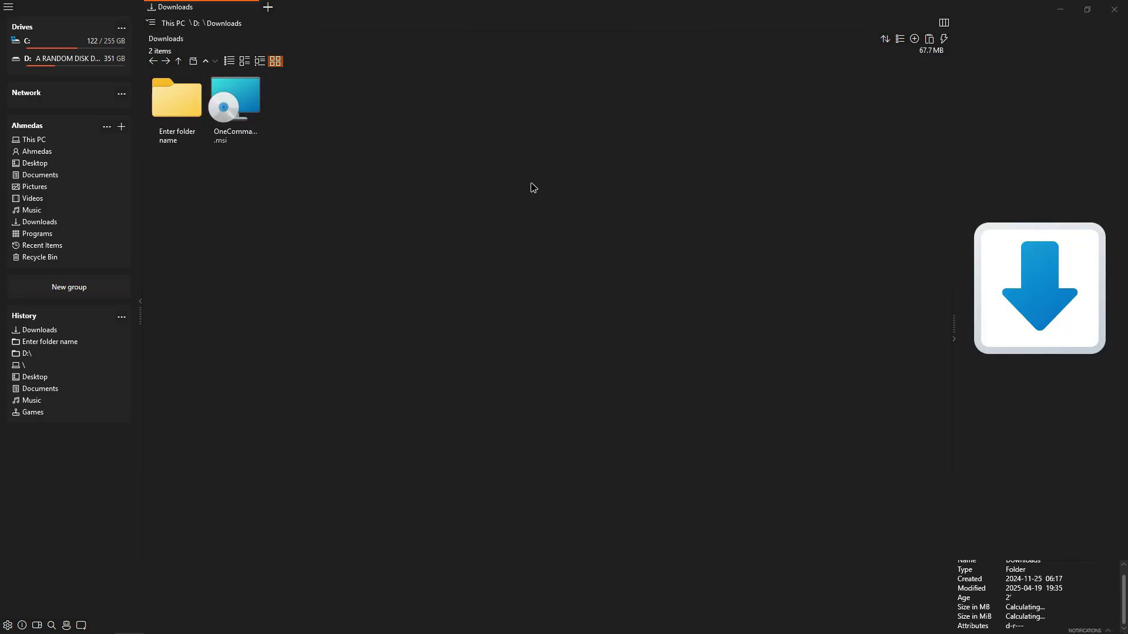
Create a note reading "COOL" in the Downloads folder, open it and close it again
click(914, 40)
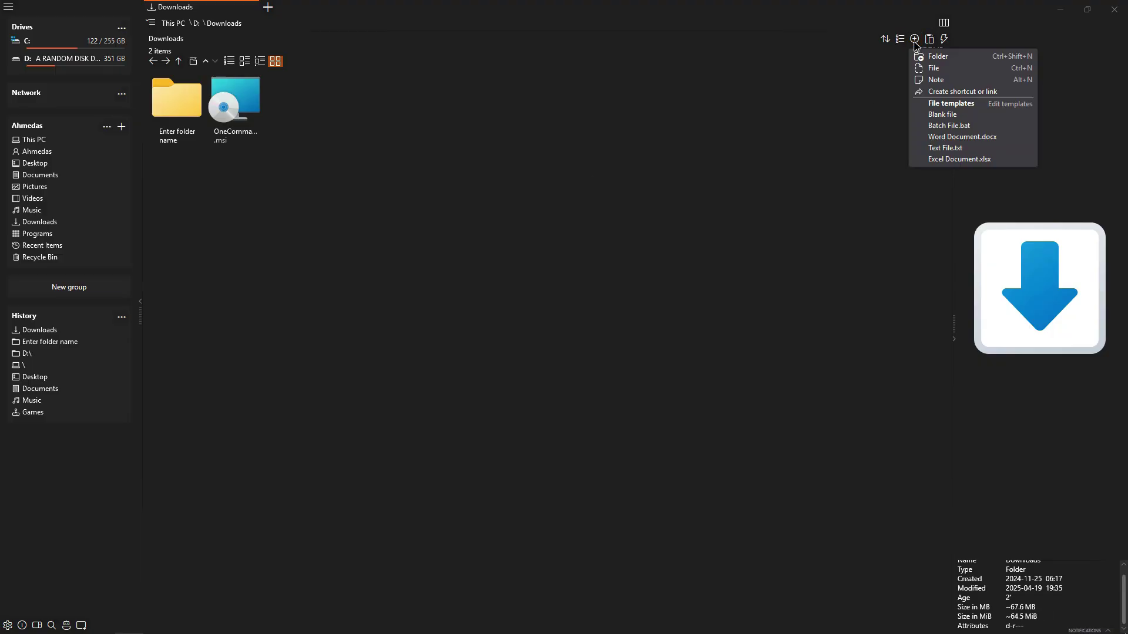
click(958, 81)
text(COOL)
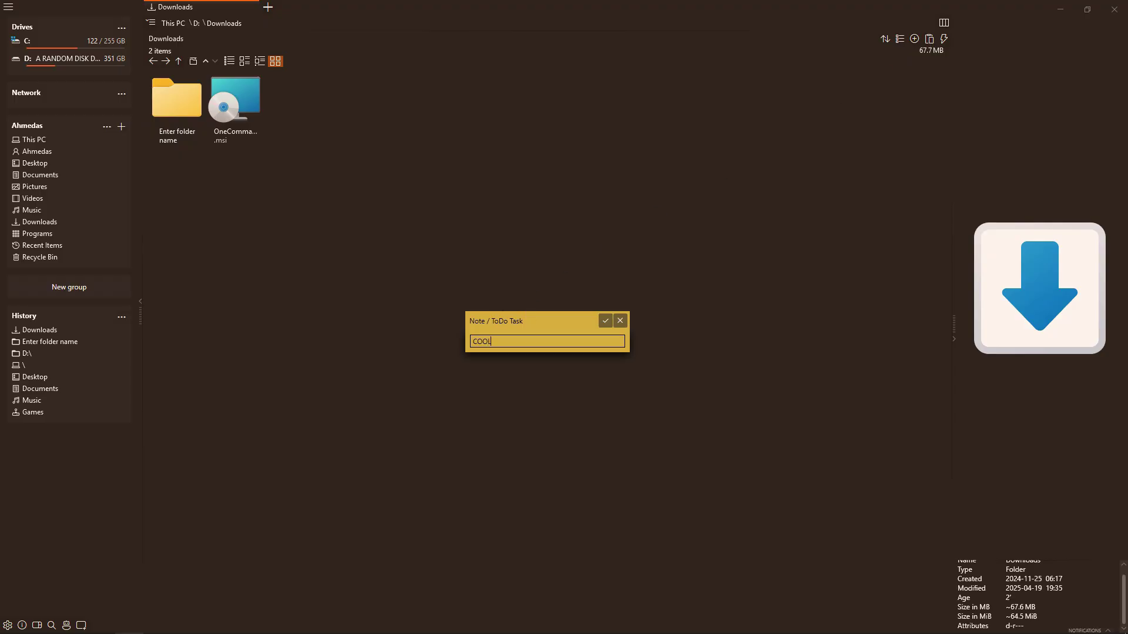
key(Return)
double_click(225, 96)
click(588, 395)
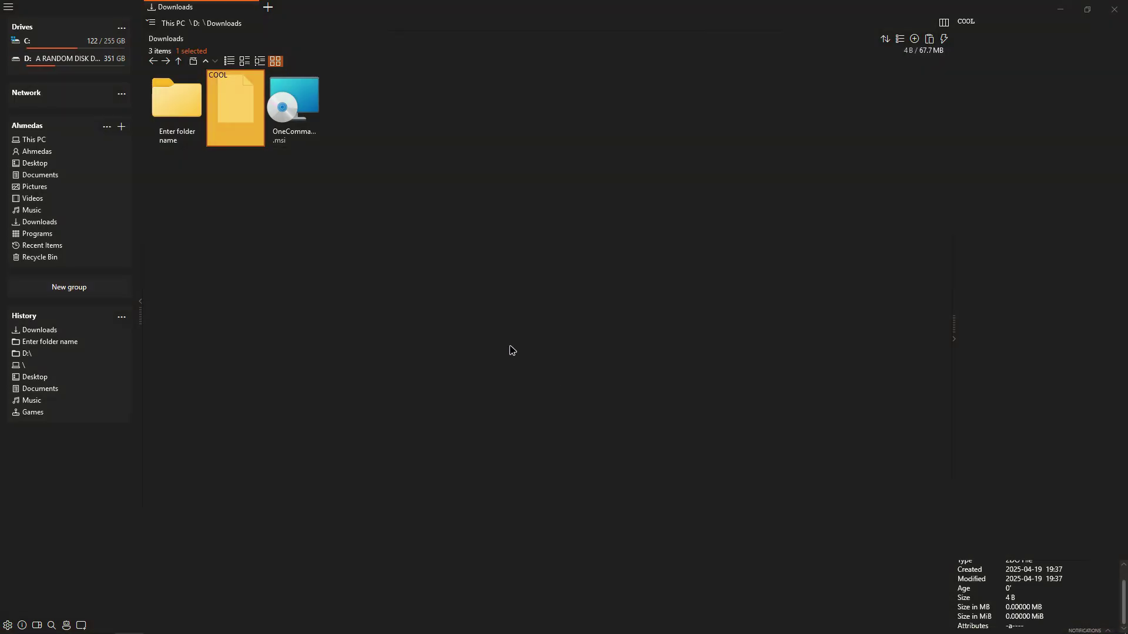
Delete the COOL note from the Downloads folder
right_click(241, 95)
click(286, 353)
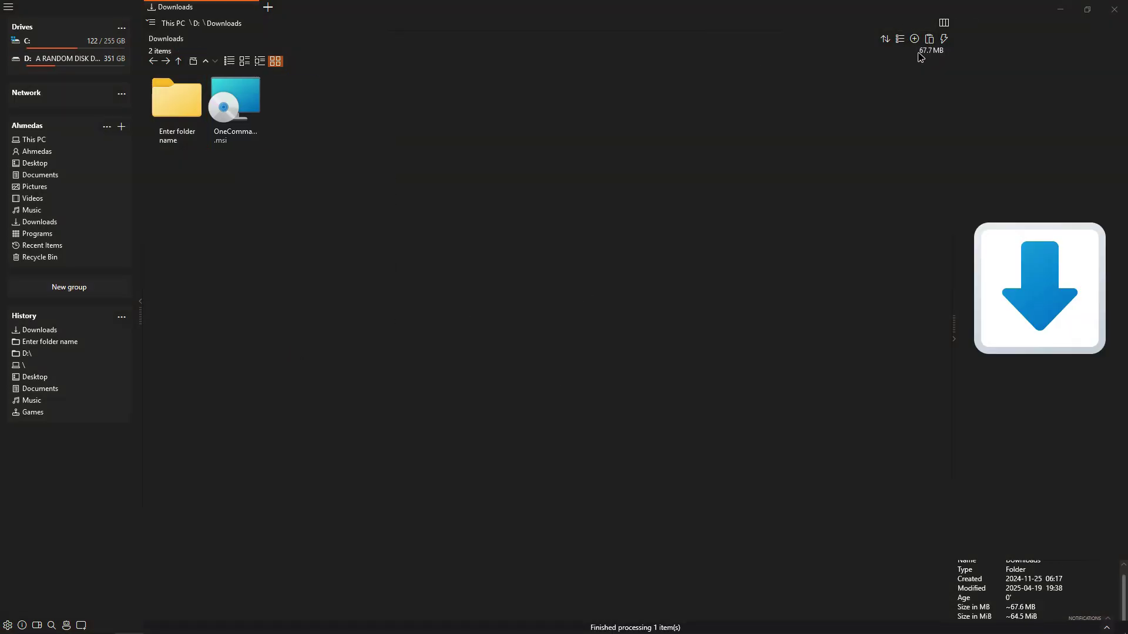
Open OneCommander's scripts folder, preview several of its script and icon files, and close the Scripts tab
click(942, 39)
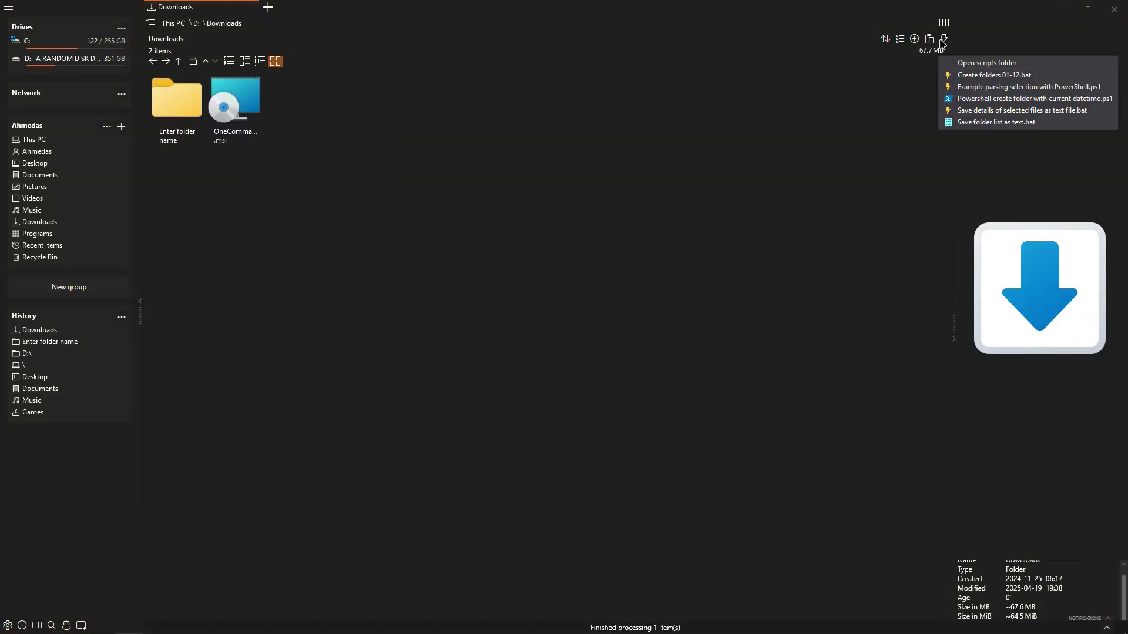
click(996, 66)
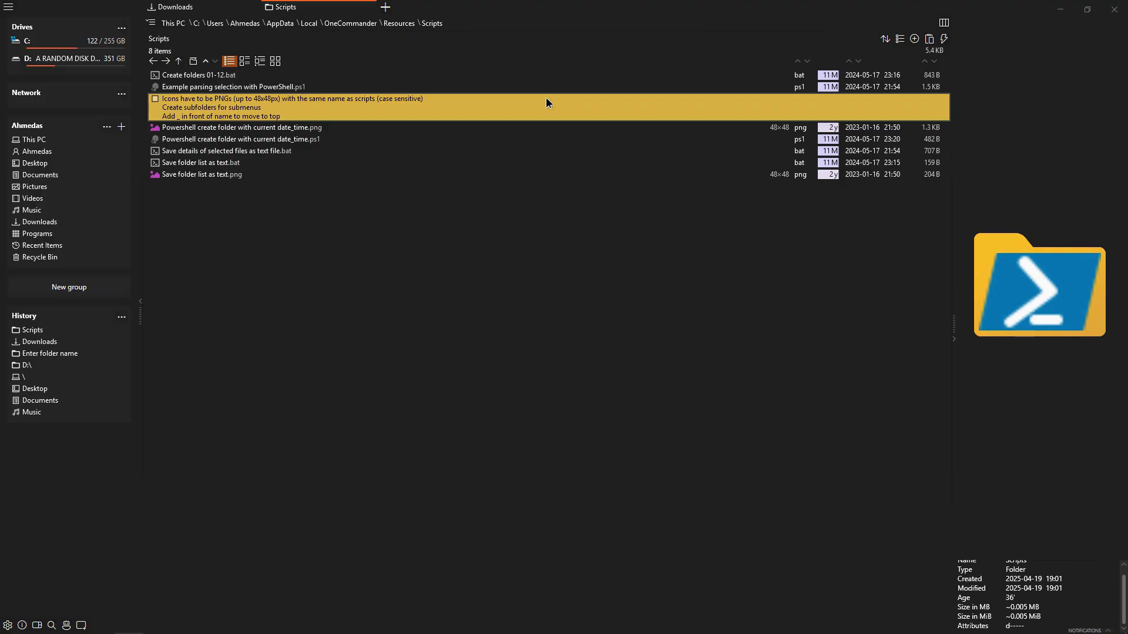
click(279, 130)
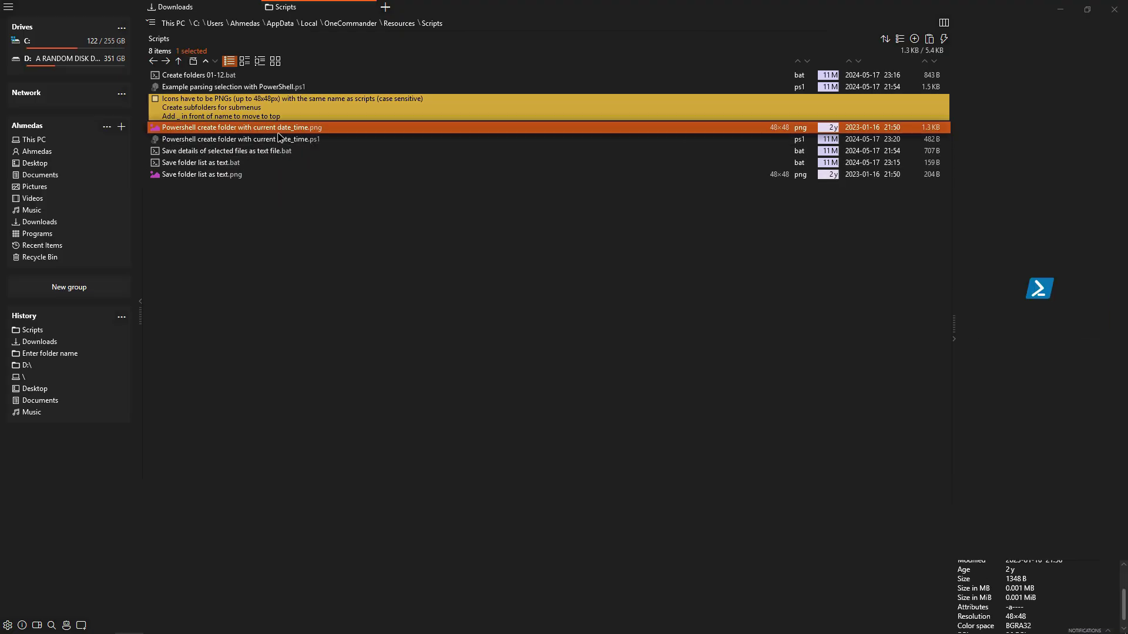
click(278, 139)
click(280, 163)
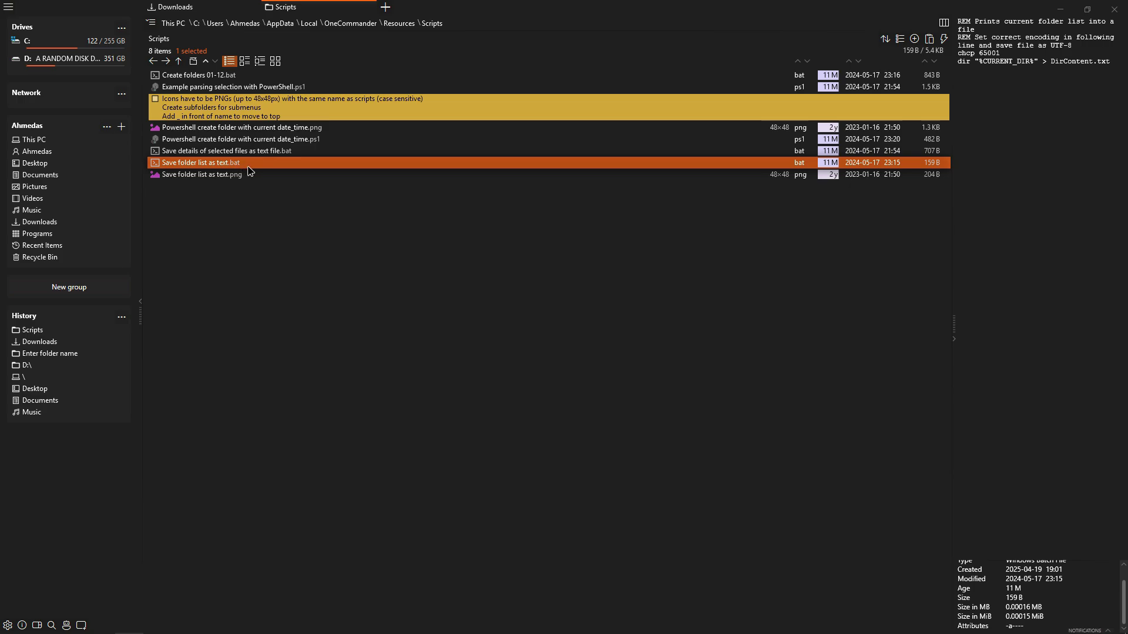
click(252, 194)
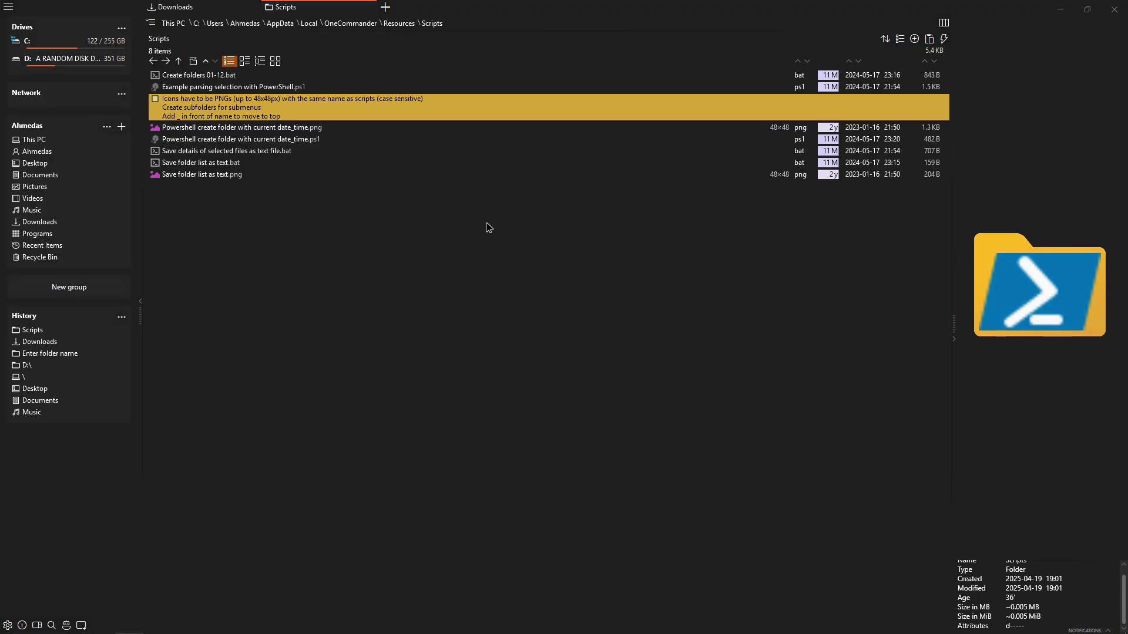
click(293, 98)
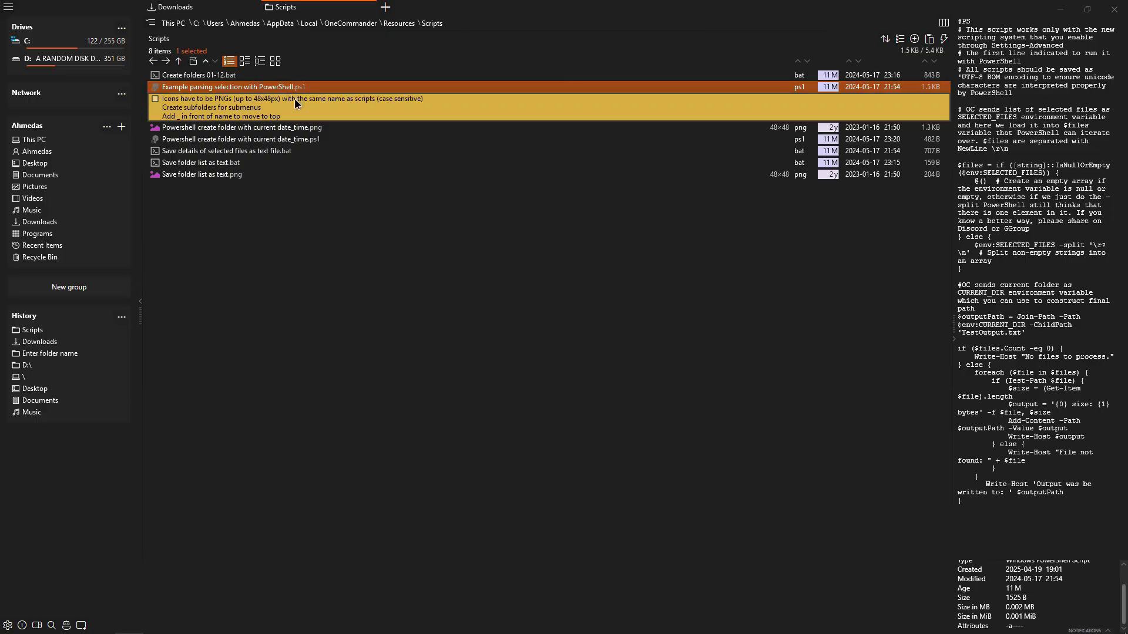
click(300, 140)
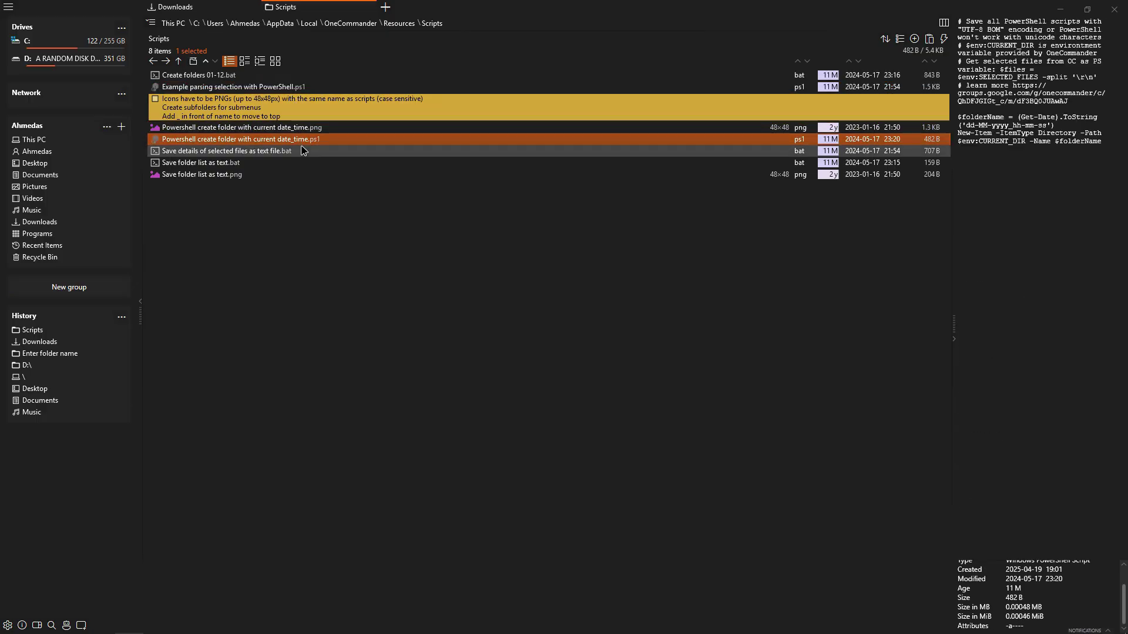
key(Down)
key(Down)
key(Down)
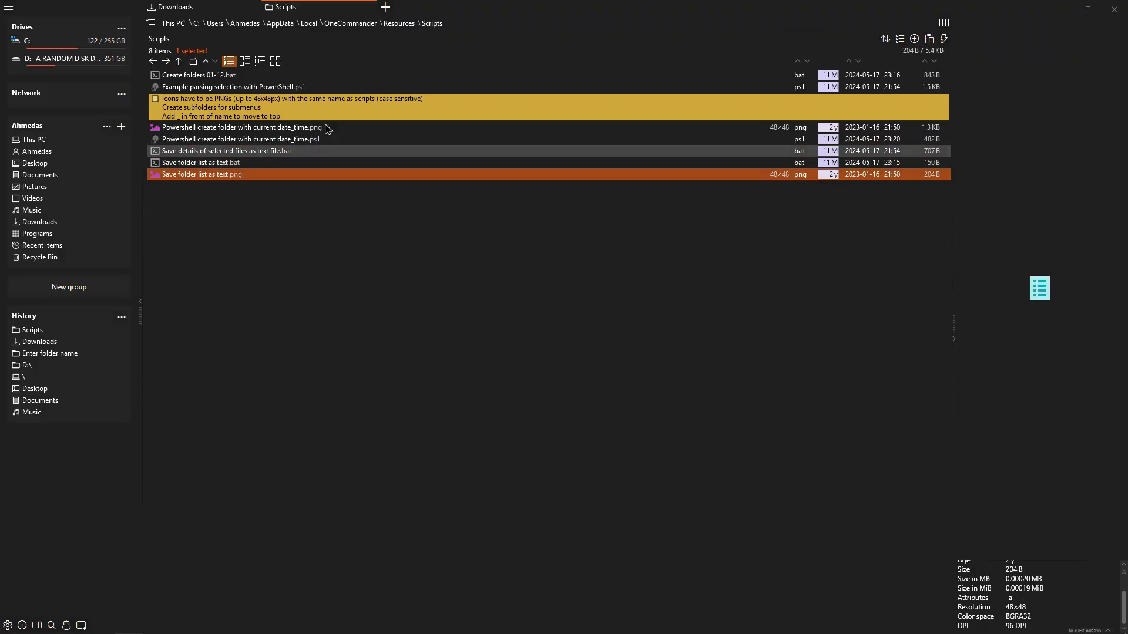
click(368, 7)
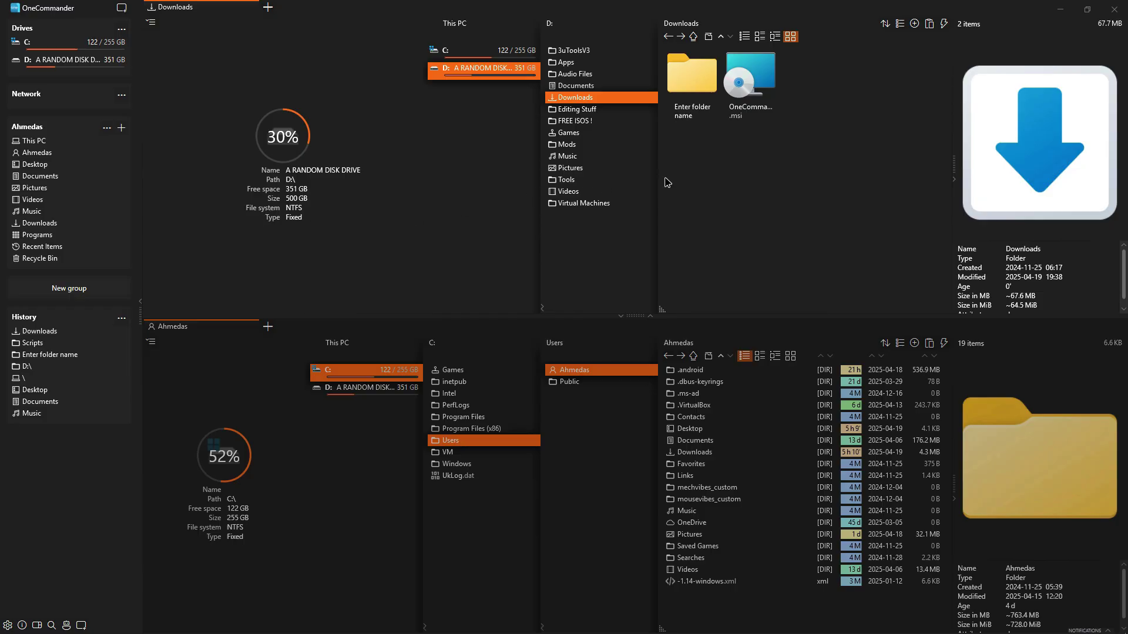
Switch the window layout back to a single Downloads pane without folder columns
click(36, 625)
click(37, 601)
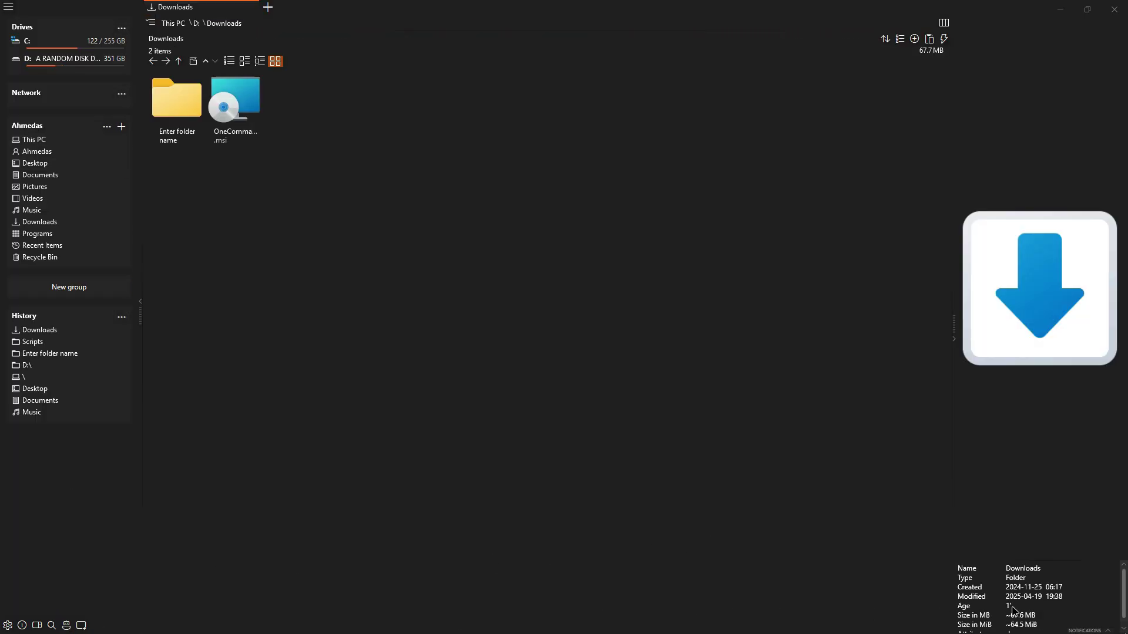
Try showing and hiding the folder columns above the Downloads file list, and maximize the window again
click(944, 23)
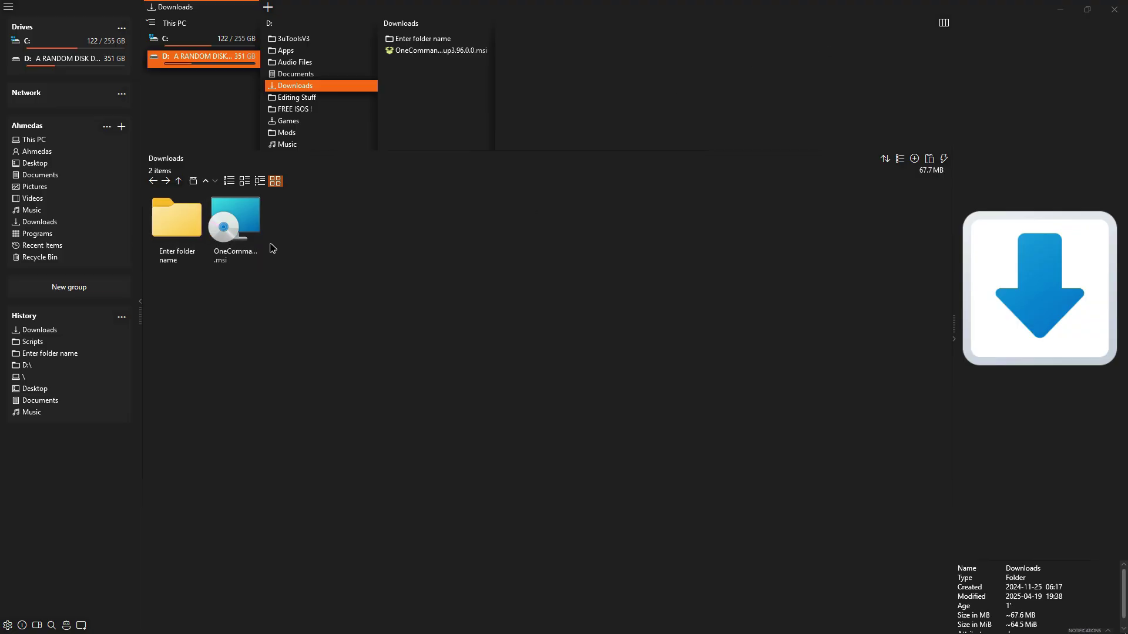
double_click(948, 22)
click(905, 70)
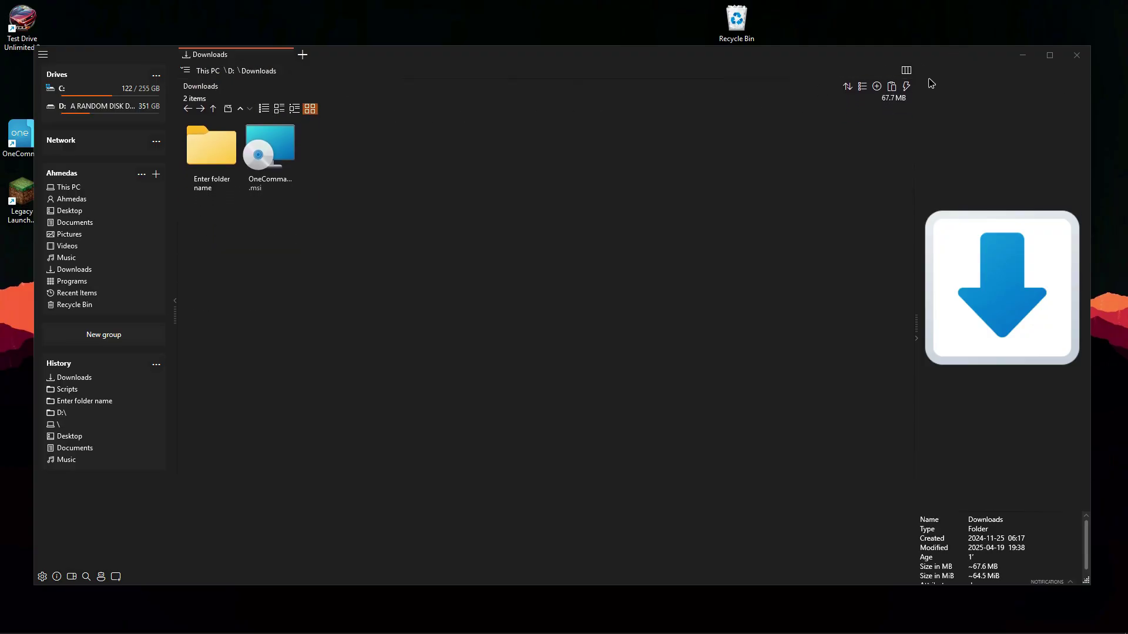
click(906, 71)
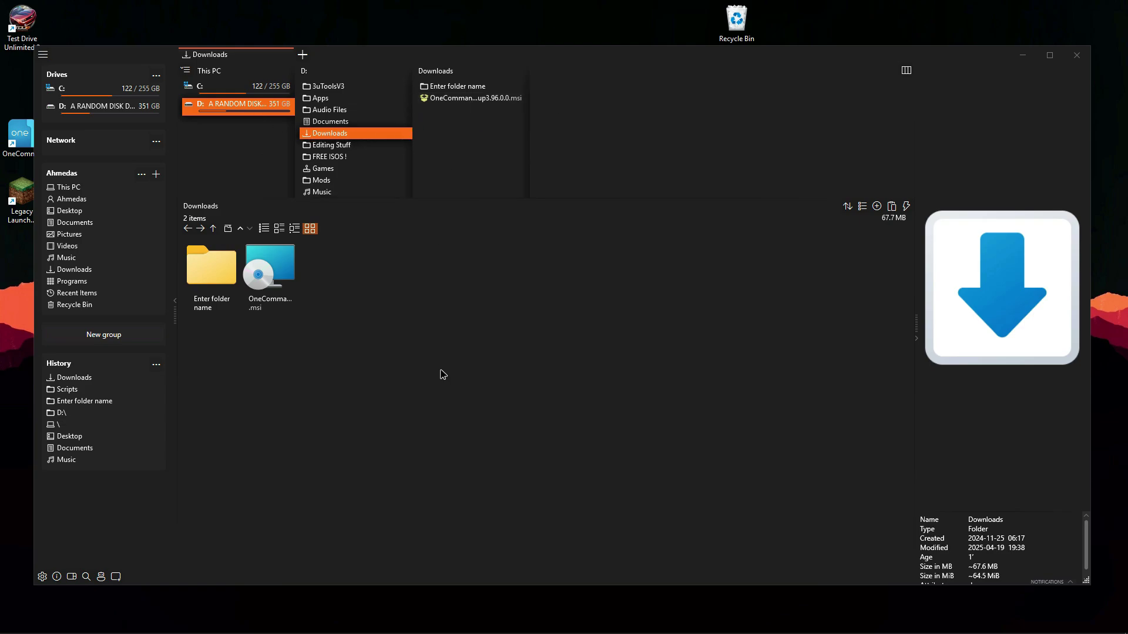
click(905, 71)
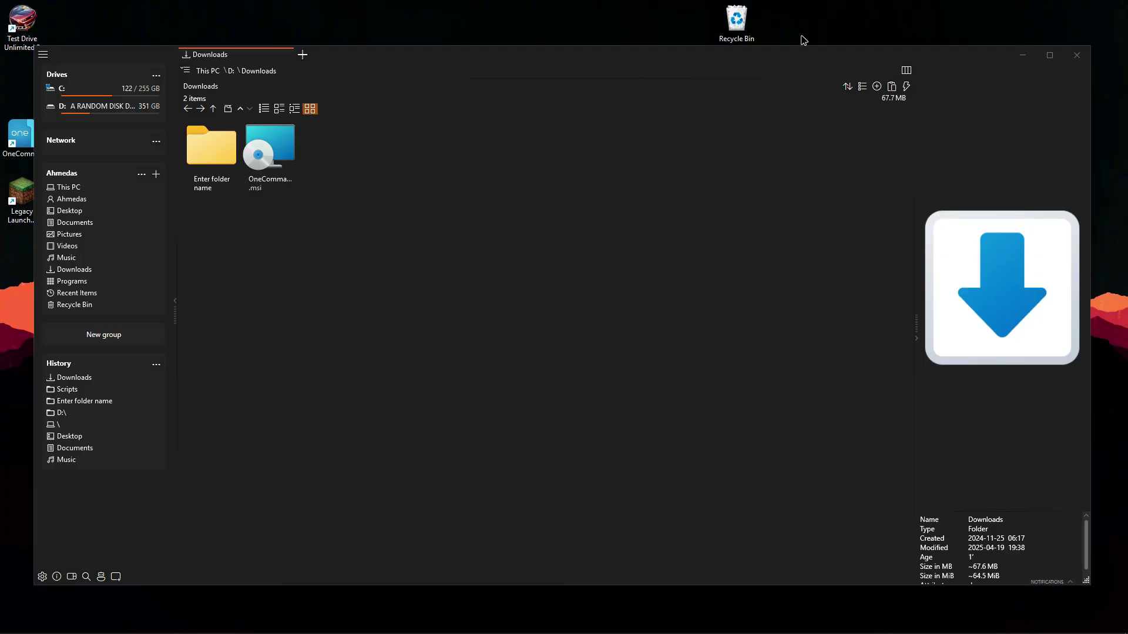
click(1049, 55)
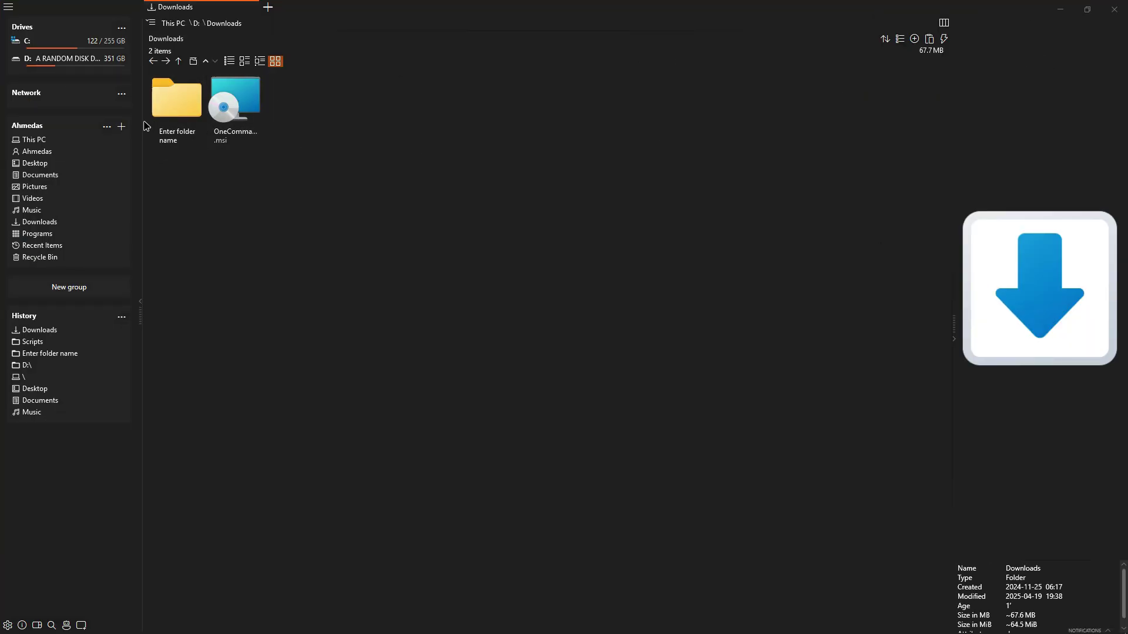
Examine the Preview settings, covering the preview window, media playback, preview pane, thumbnail and metadata options
key(ctrl+comma)
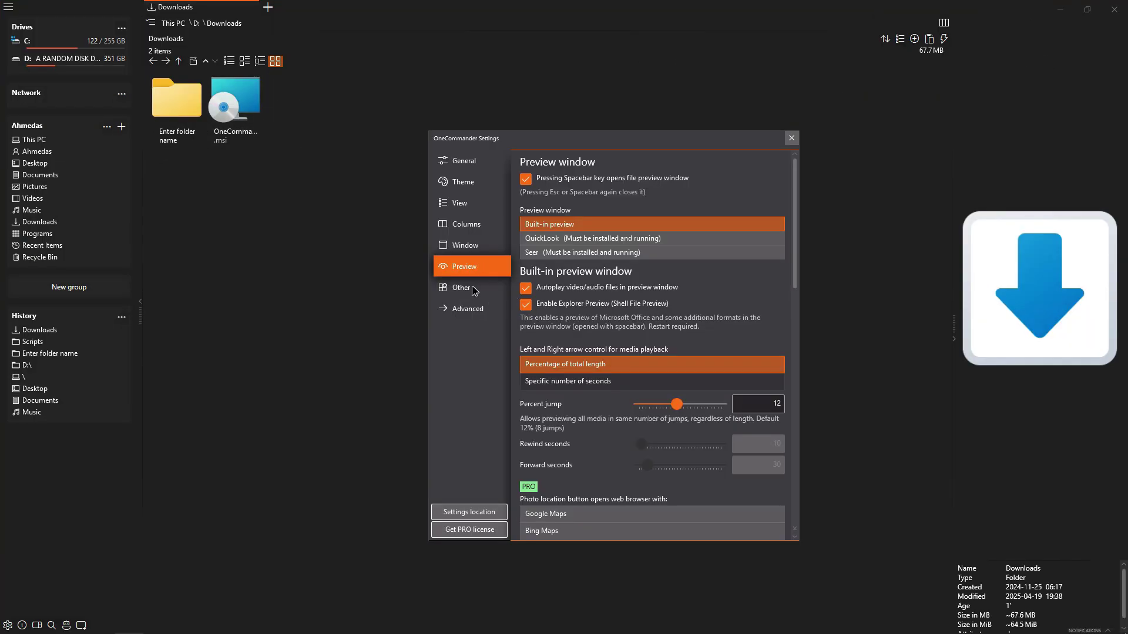
click(473, 291)
click(468, 270)
scroll(628, 254, down, 4)
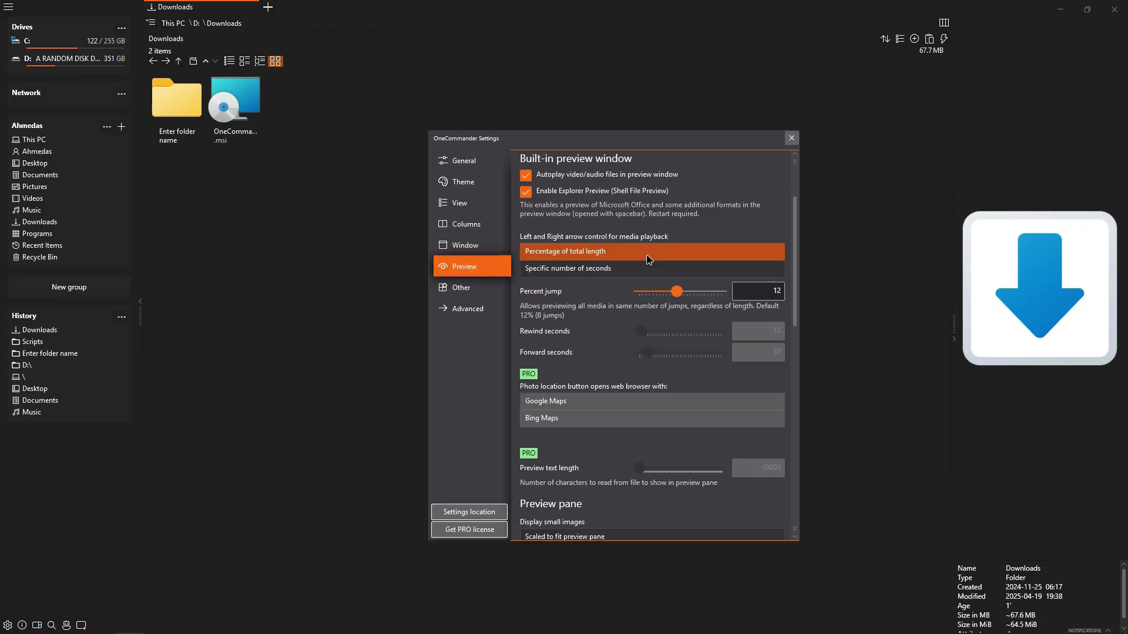
scroll(570, 296, down, 4)
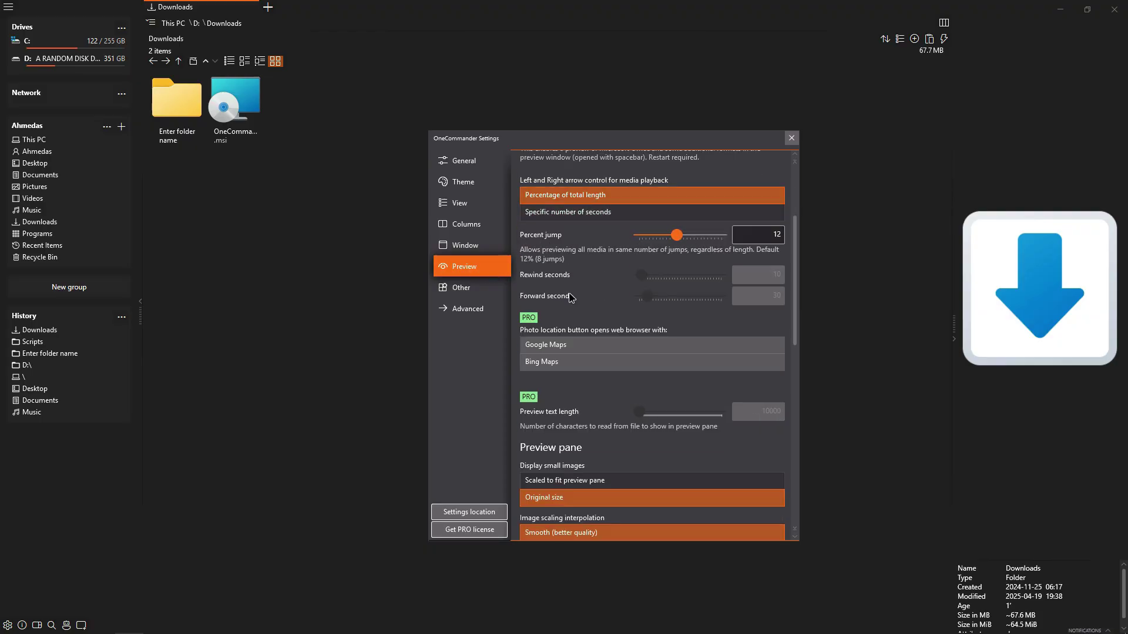
scroll(569, 297, down, 4)
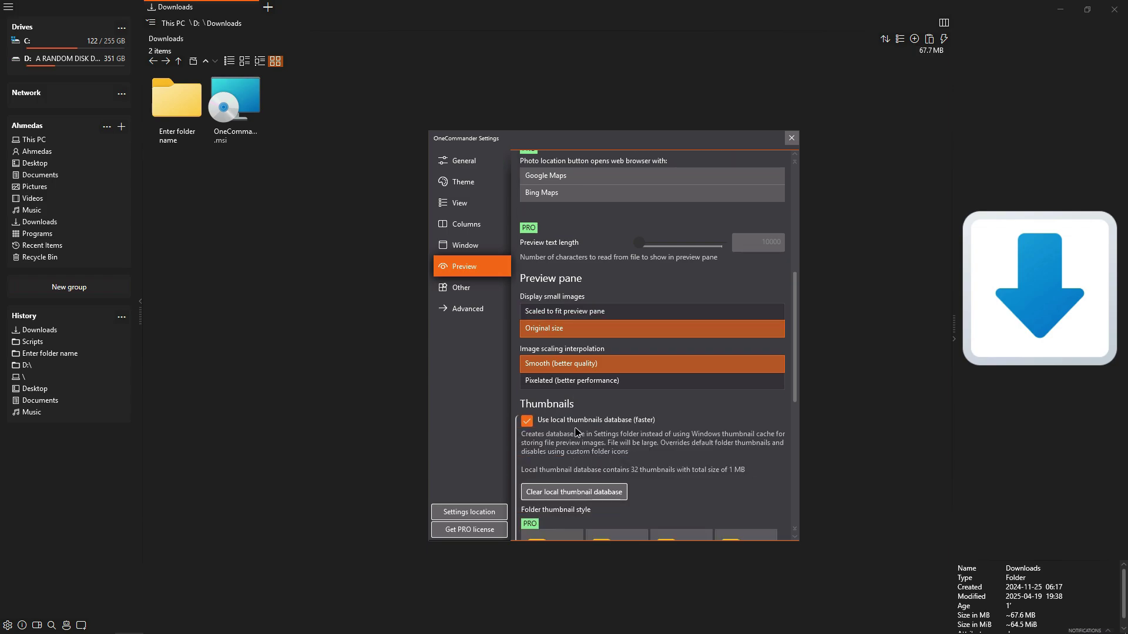
scroll(670, 420, down, 5)
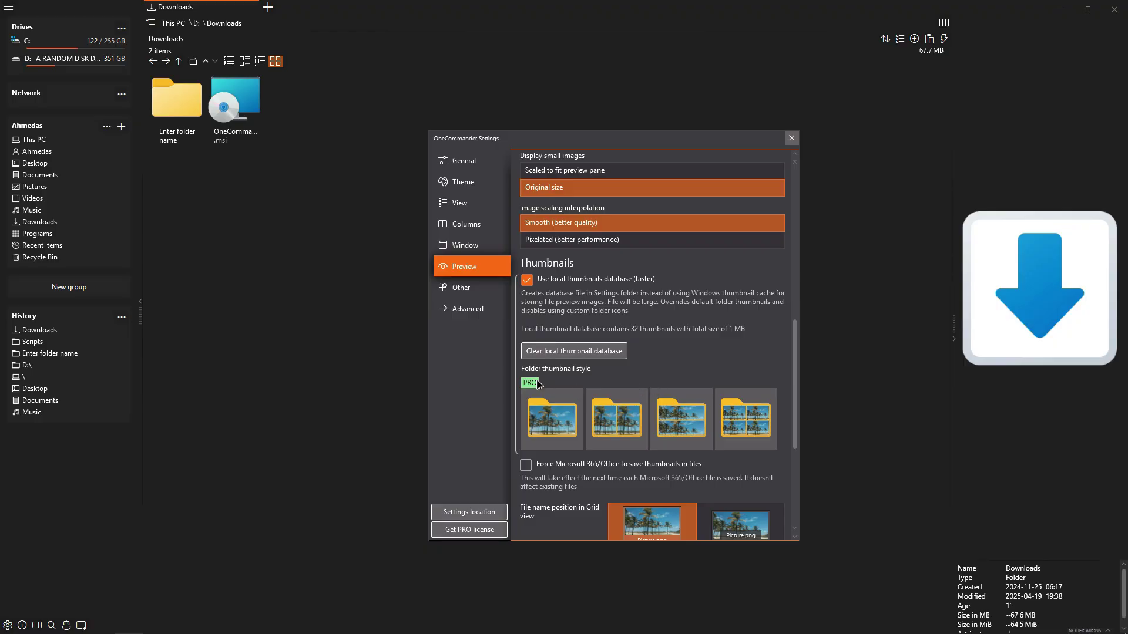
scroll(545, 391, down, 3)
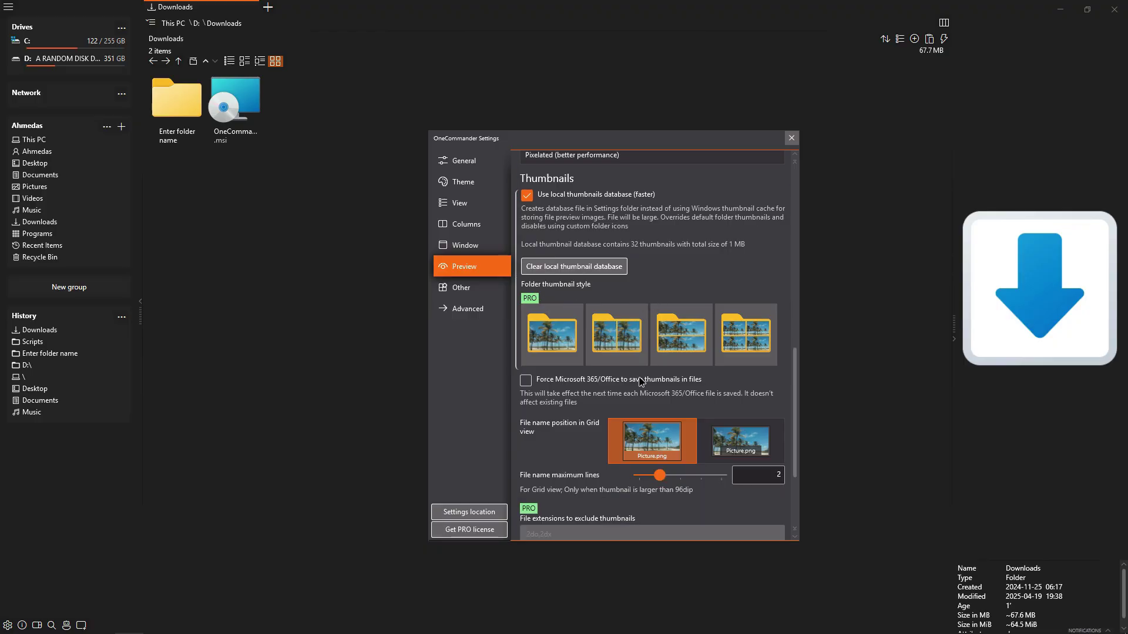
scroll(625, 442, down, 3)
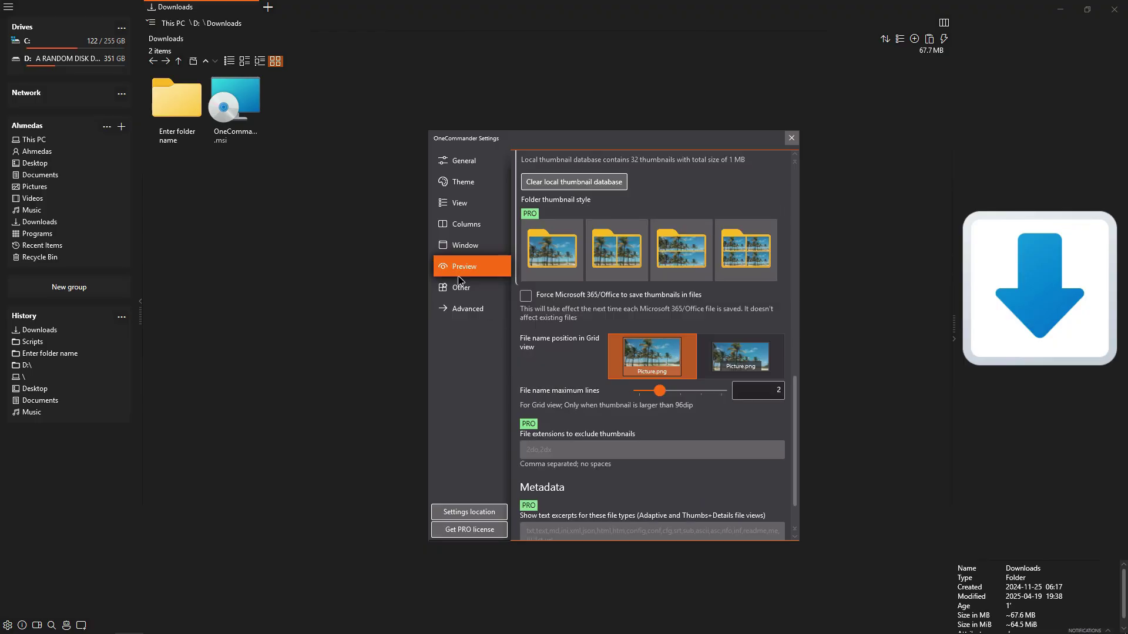
scroll(668, 290, up, 3)
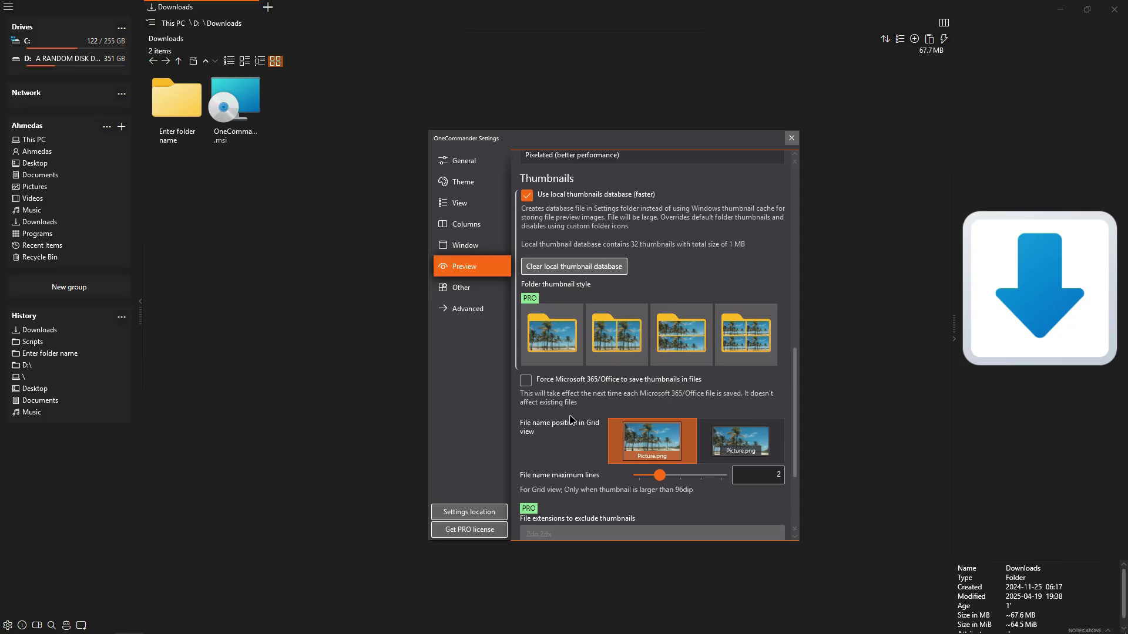
scroll(572, 417, down, 6)
scroll(620, 364, up, 7)
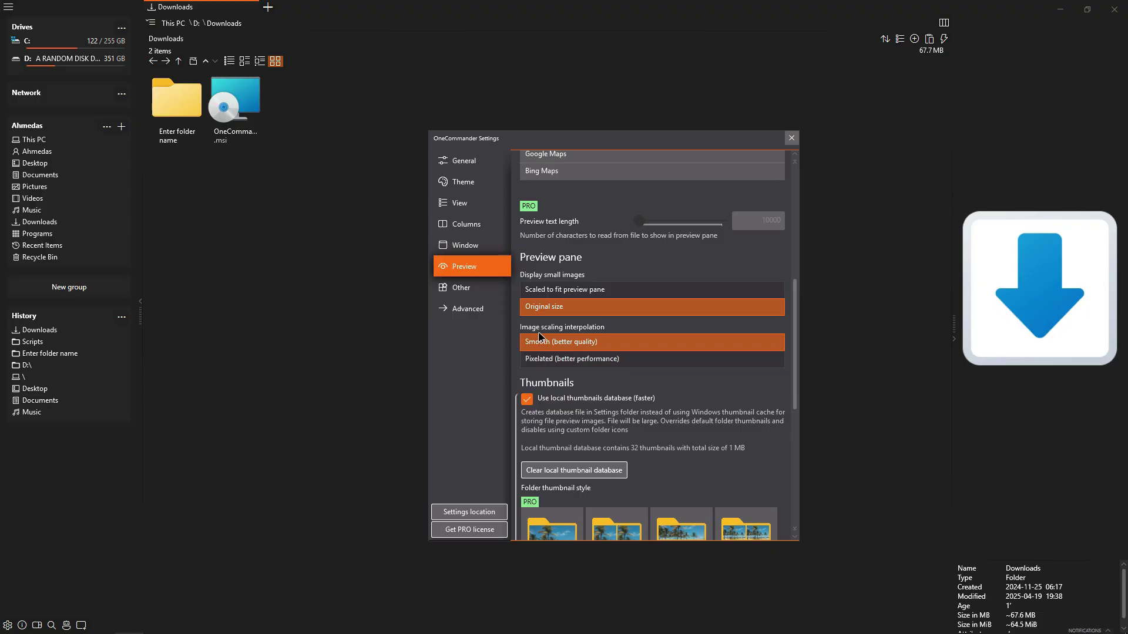
Try both image scaling interpolation options for the preview pane, ending on Pixelated (better performance)
click(621, 356)
click(572, 345)
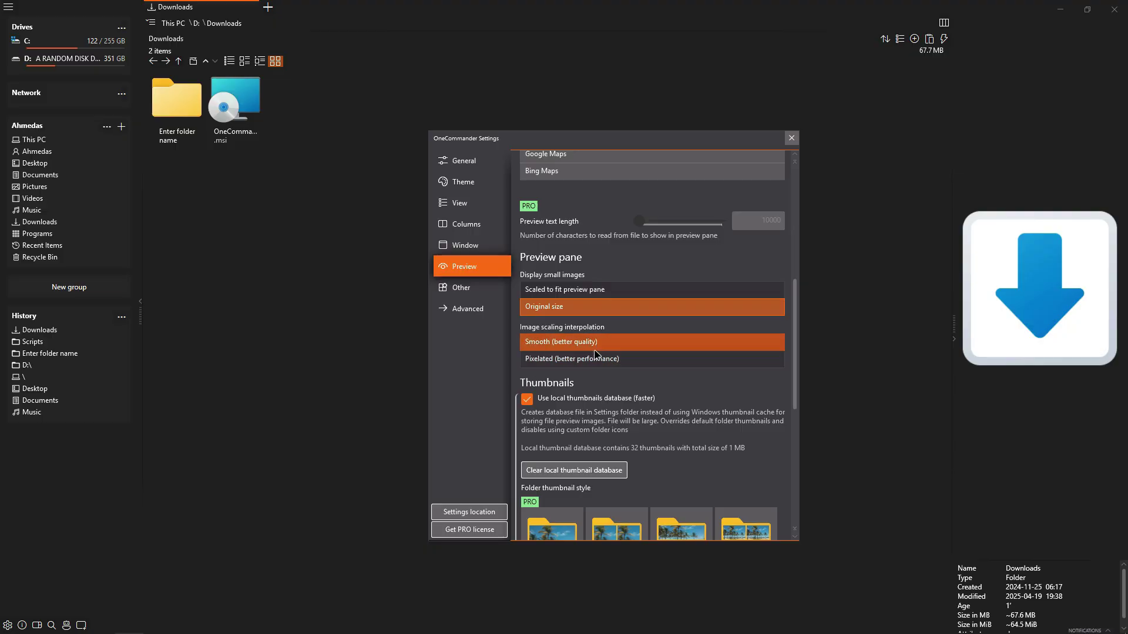
click(558, 363)
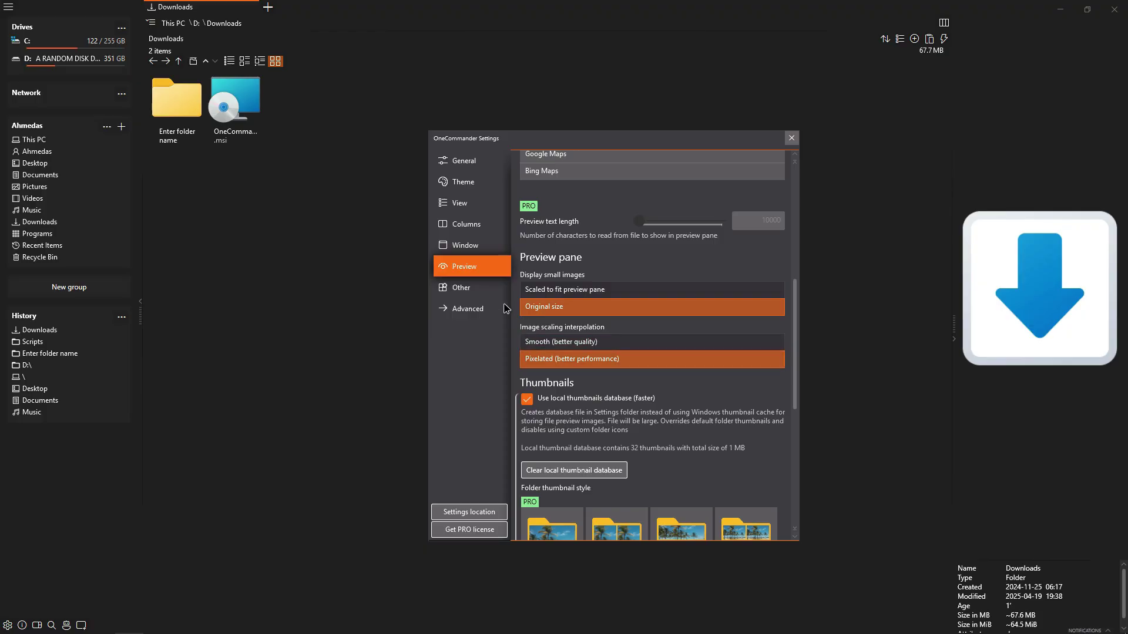
Check the global hotkey in the Window settings and test it by closing and reopening OneCommander
click(468, 249)
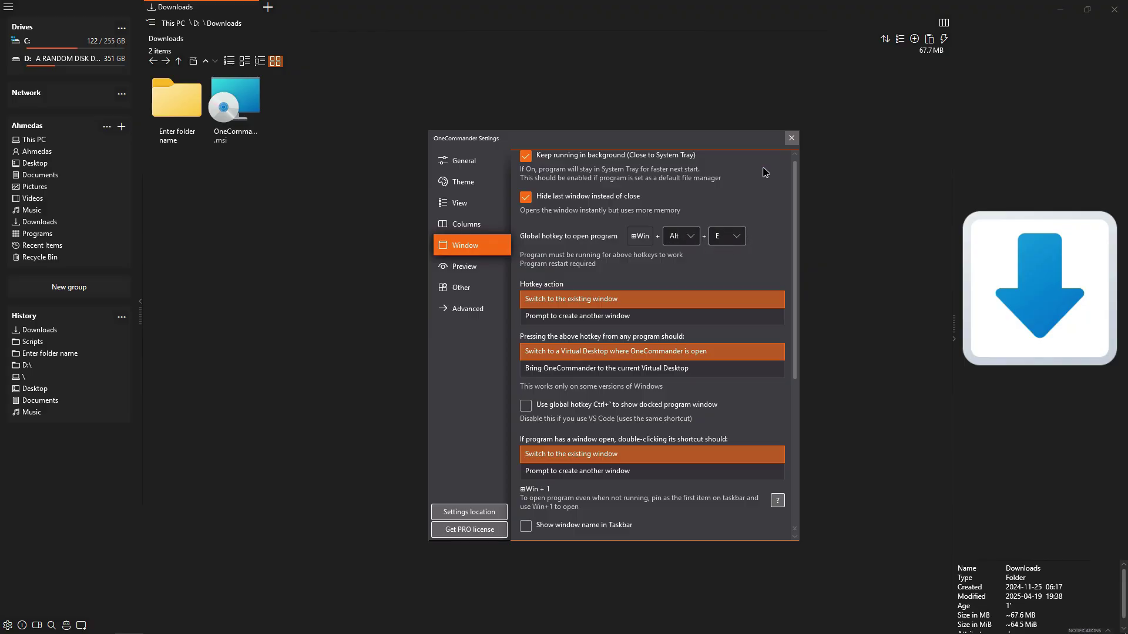
click(793, 136)
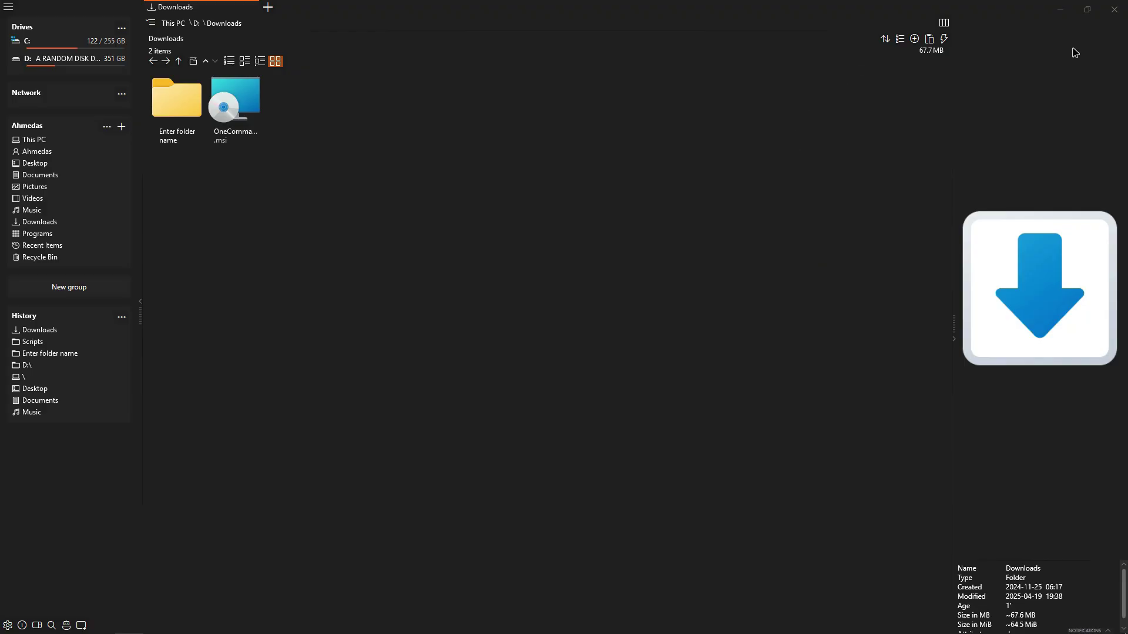
click(1115, 9)
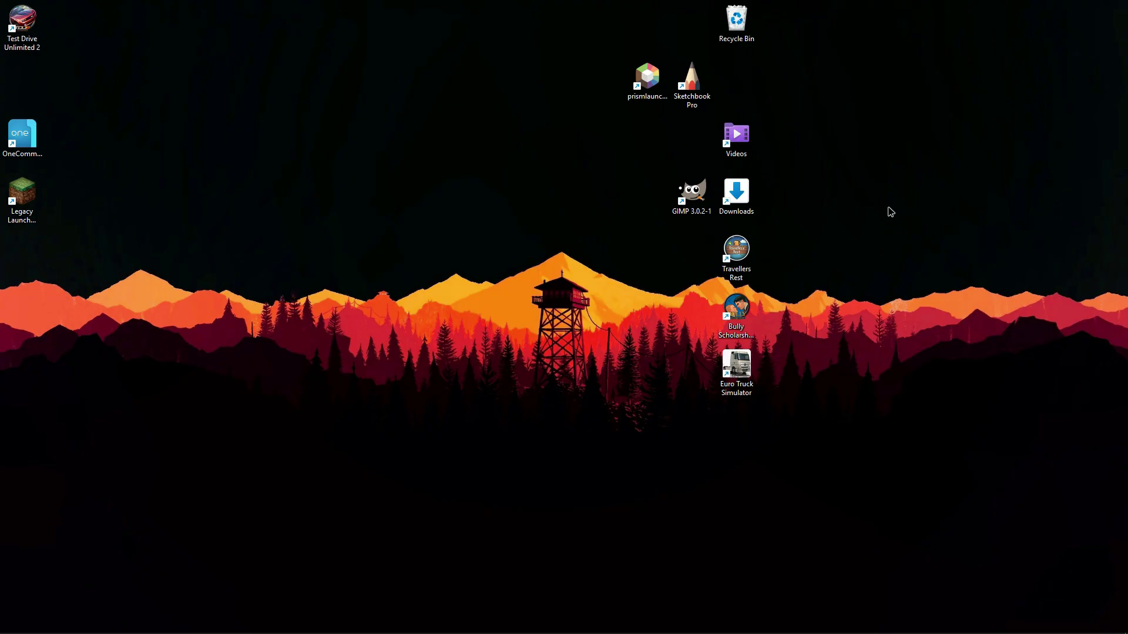
key(super+alt+e)
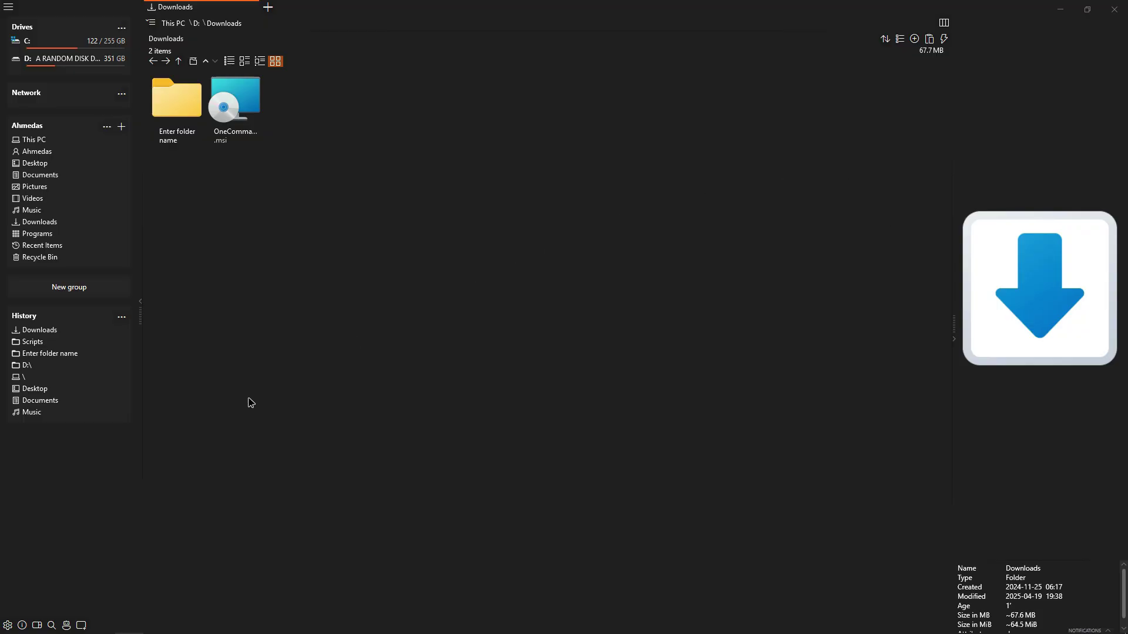
Reopen the program settings and enable "Show window name in Taskbar" in the Window settings
click(8, 7)
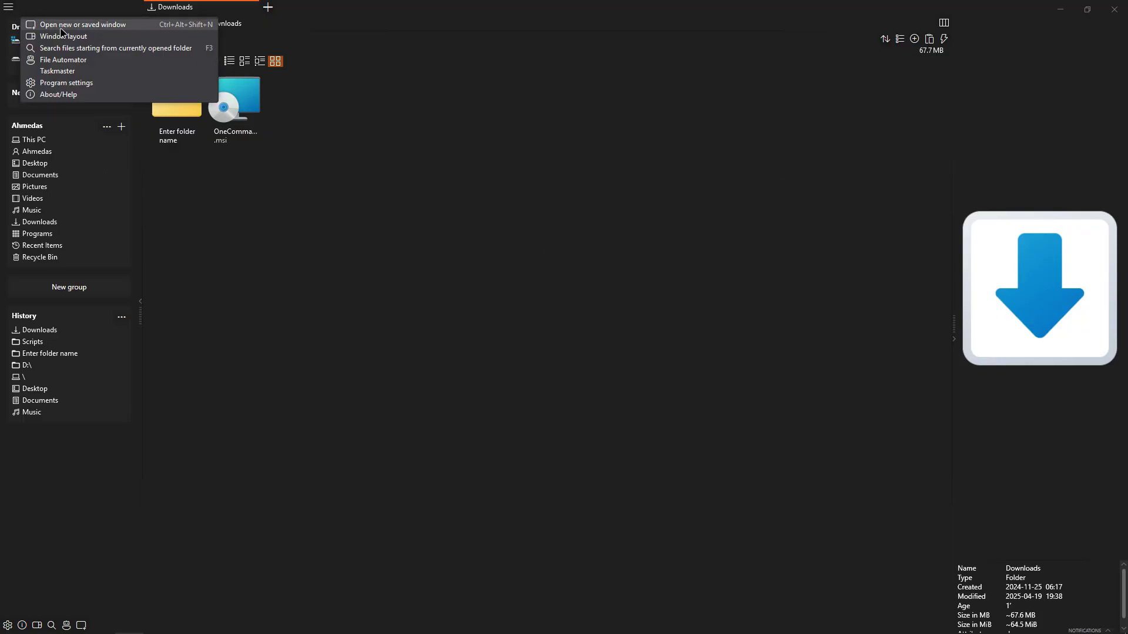
click(62, 83)
scroll(601, 342, down, 5)
scroll(601, 342, down, 1)
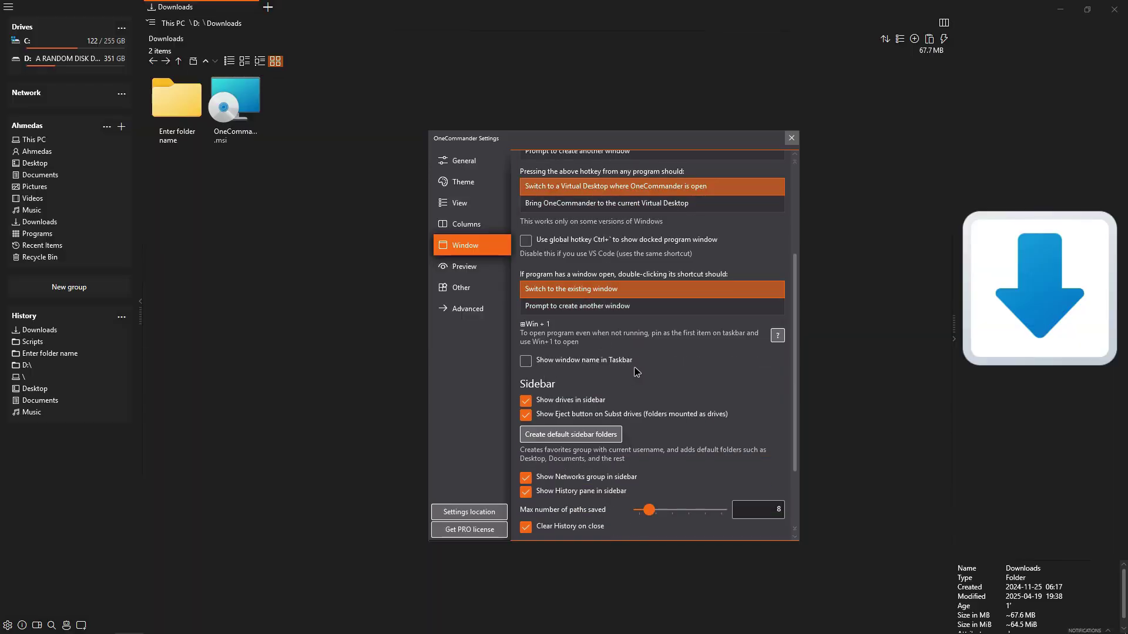
key(super)
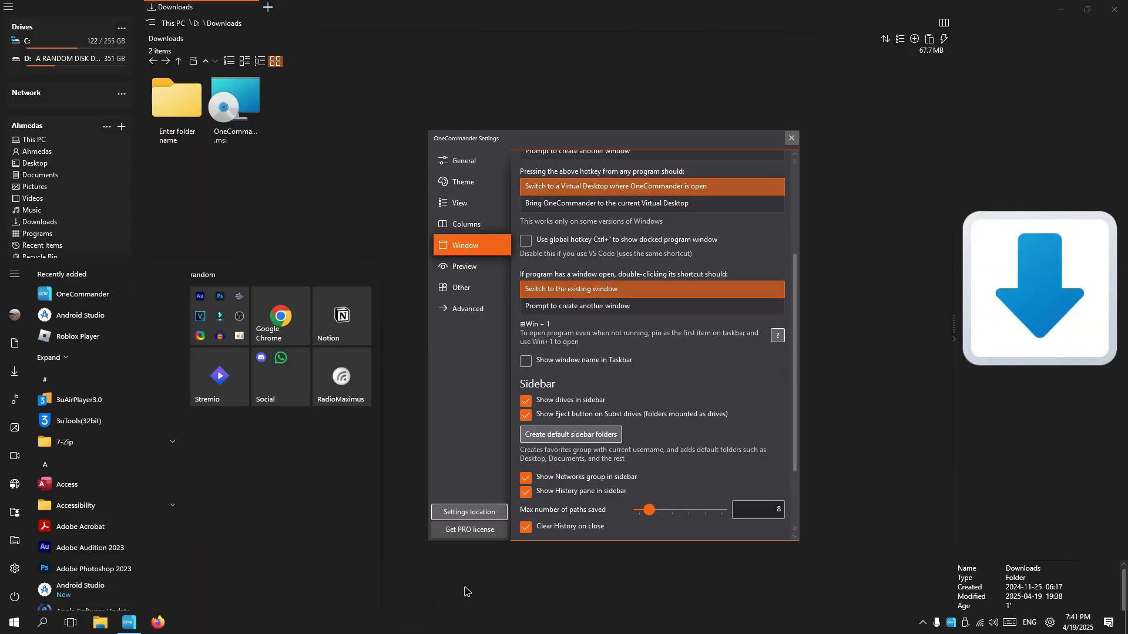
click(526, 361)
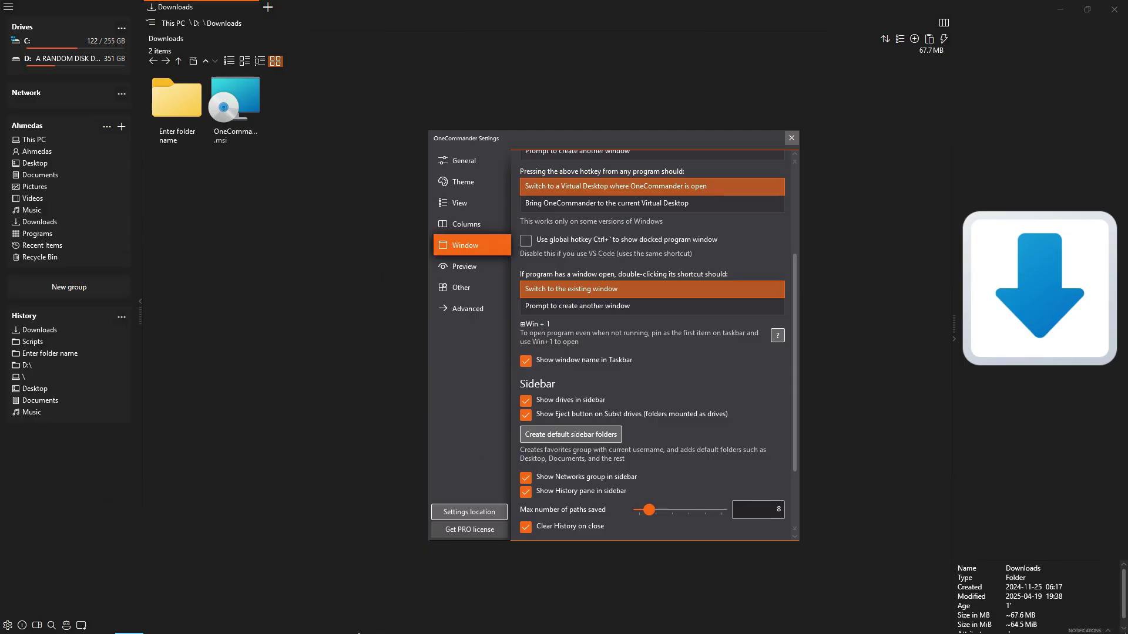
Disable "Show window name in Taskbar" in the Window settings and check how OneCommander's taskbar button looks
key(super)
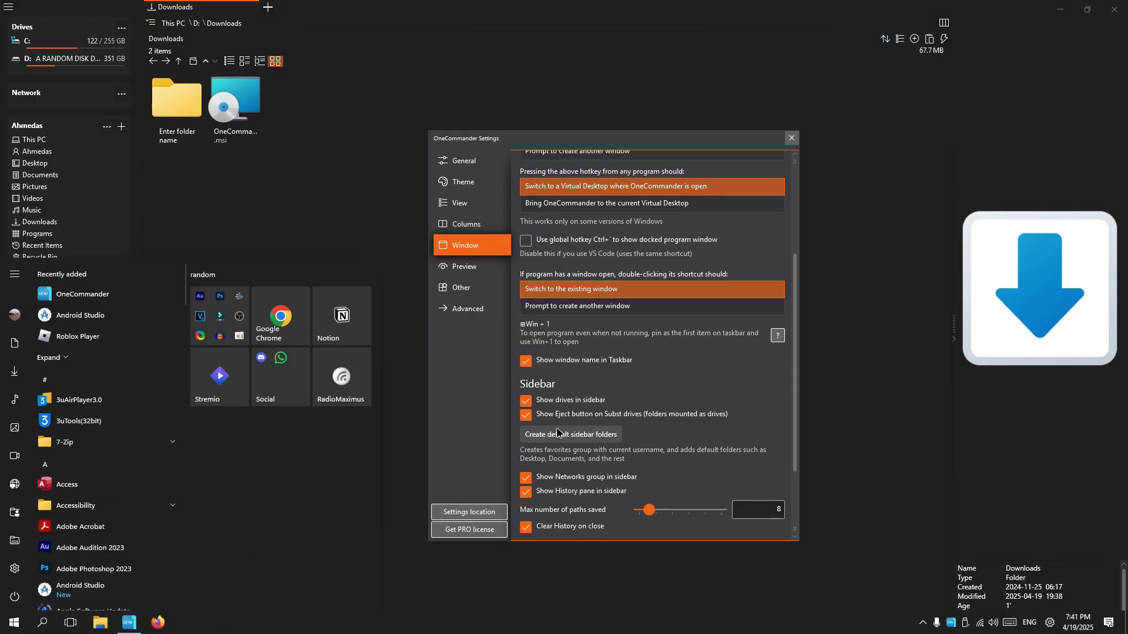
click(525, 361)
key(super)
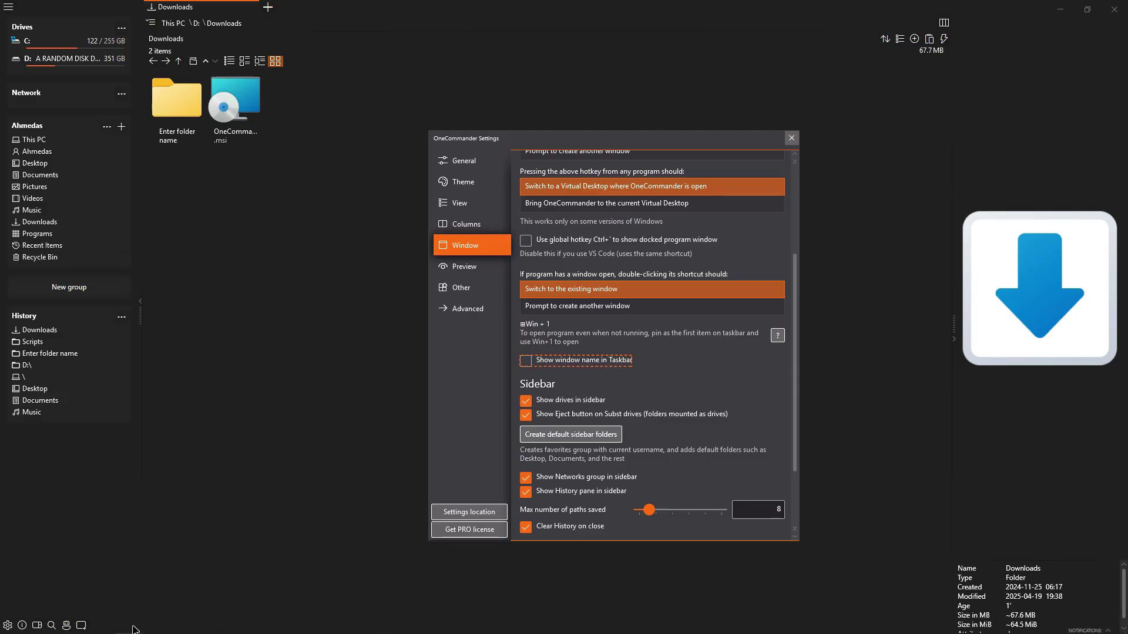
mouse_move(139, 630)
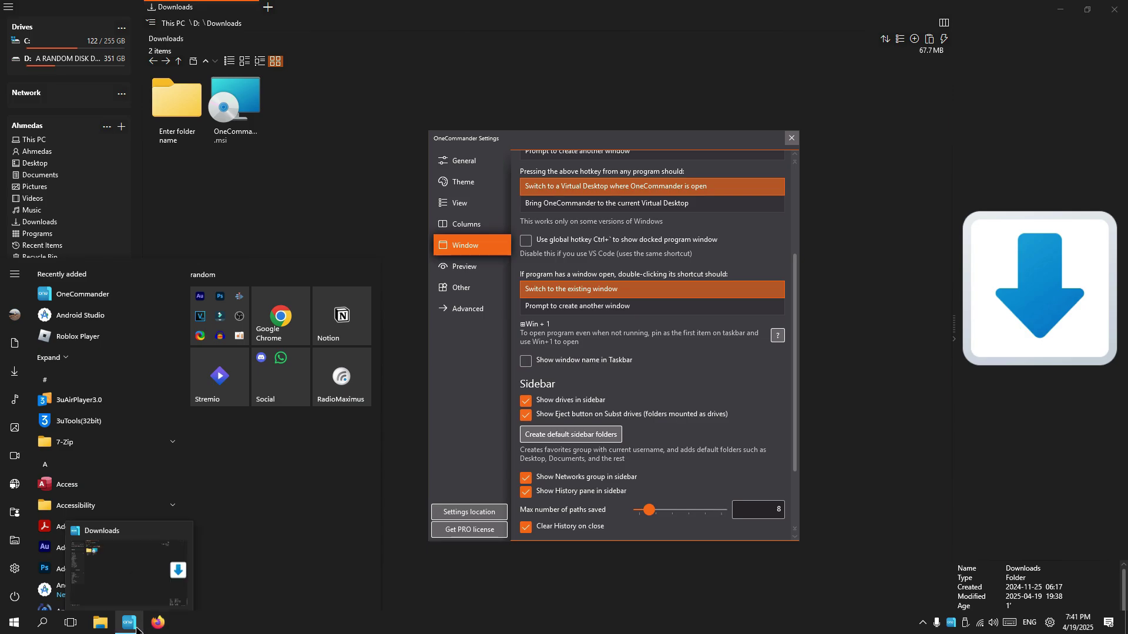
click(112, 543)
scroll(658, 370, up, 3)
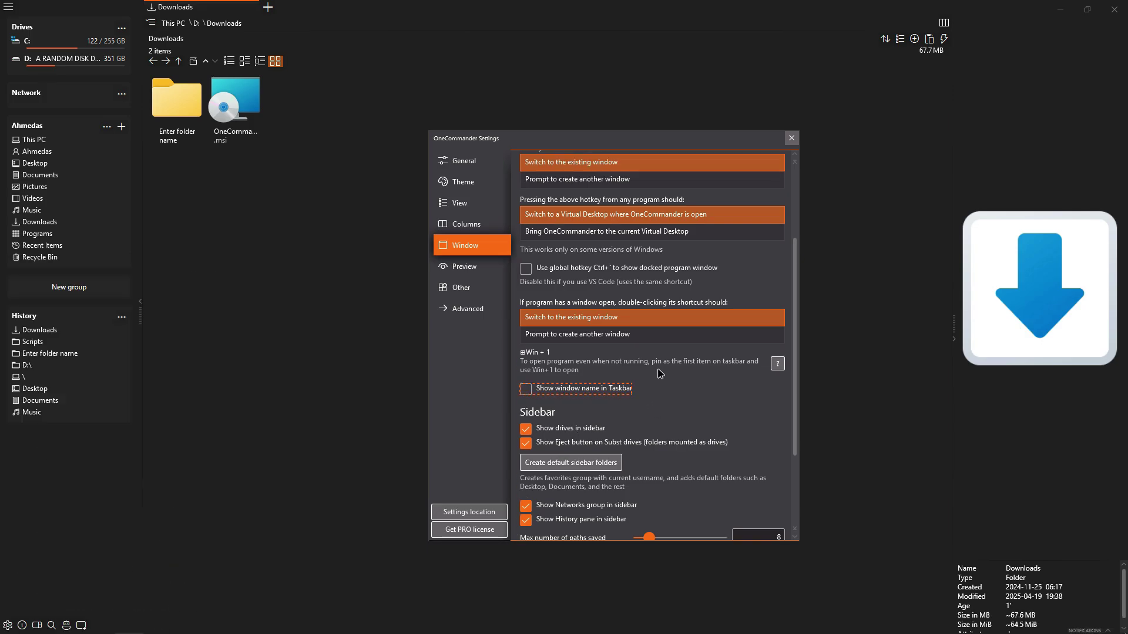
Check the Standard Layout alignment choices in the Columns settings, disable "Create New Columns without animating" and close the settings
click(481, 232)
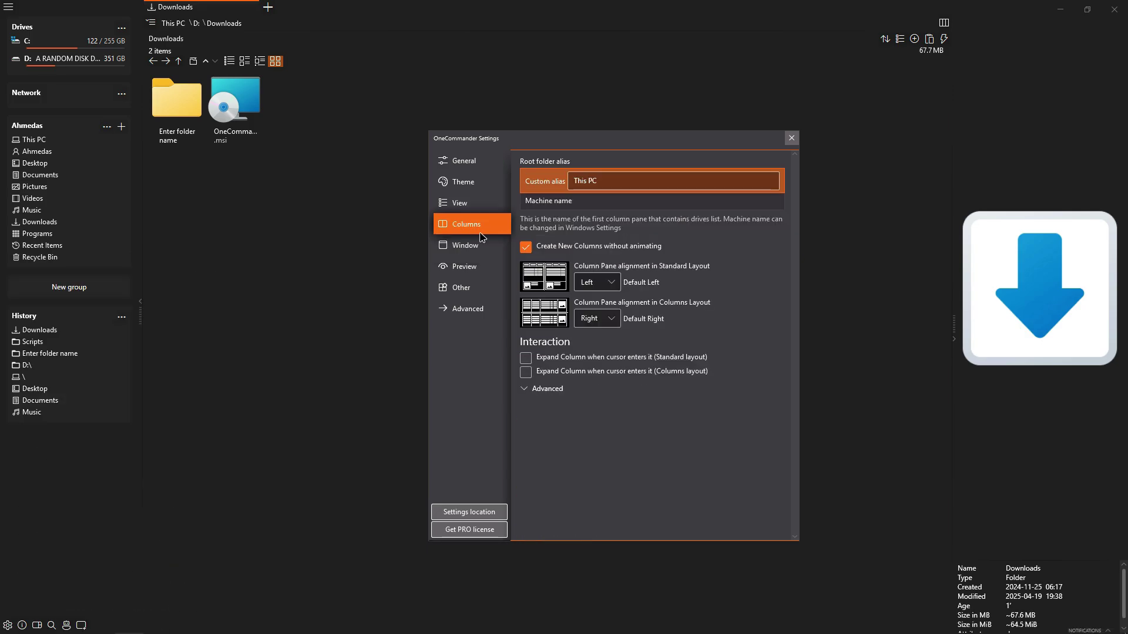
click(600, 282)
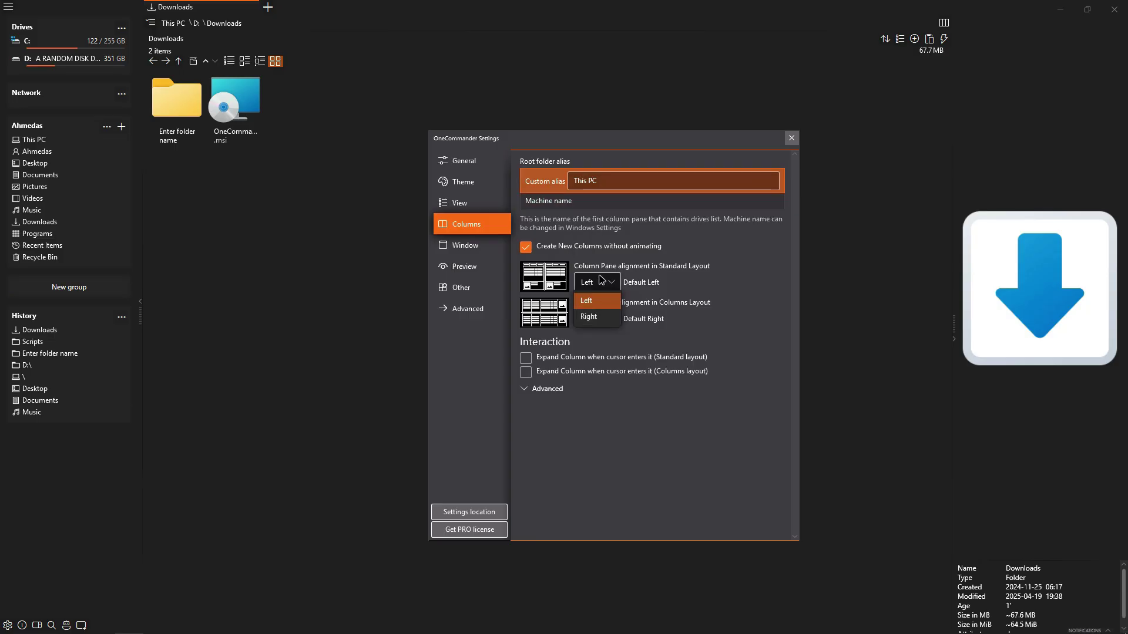
click(700, 257)
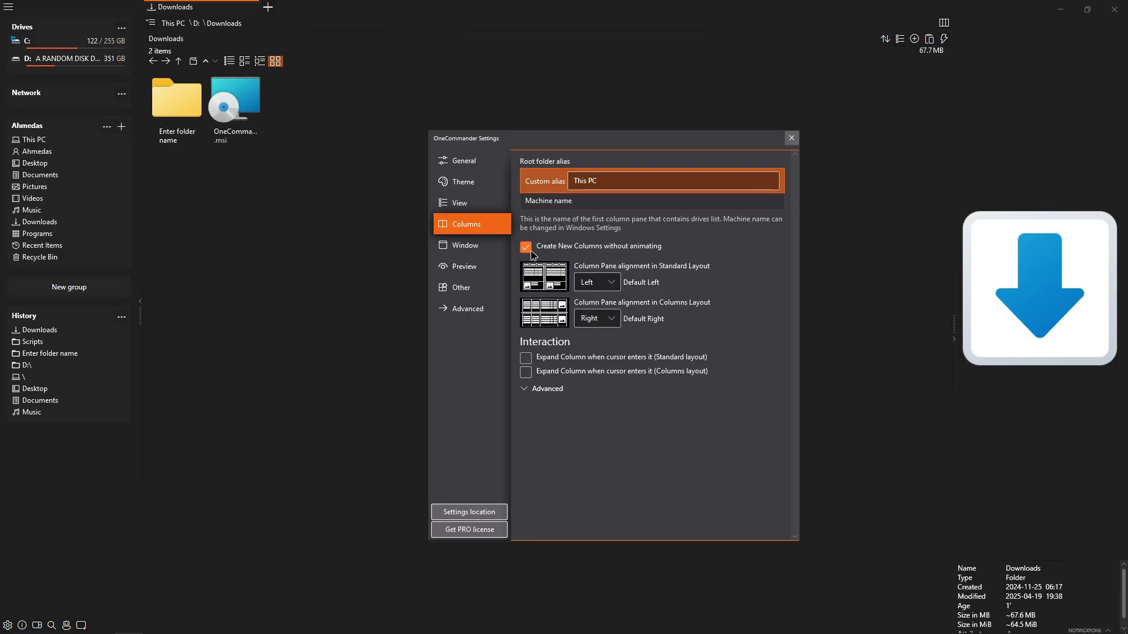
click(526, 247)
click(792, 138)
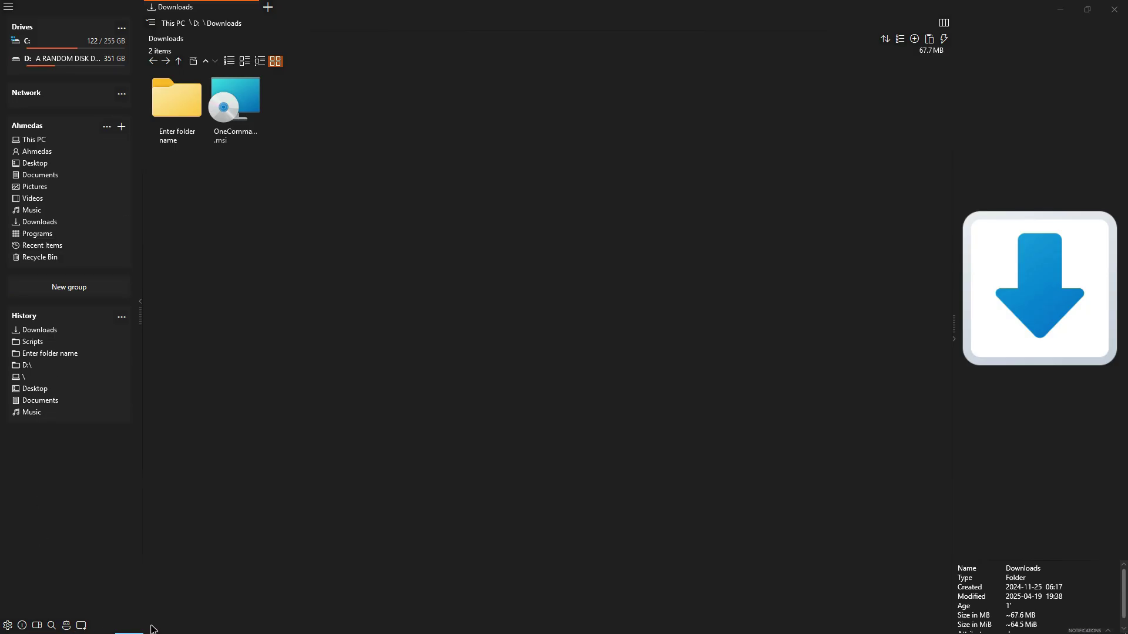
Try the dual-pane layout, opening and closing an extra Downloads tab, and return to the single-pane layout
click(81, 625)
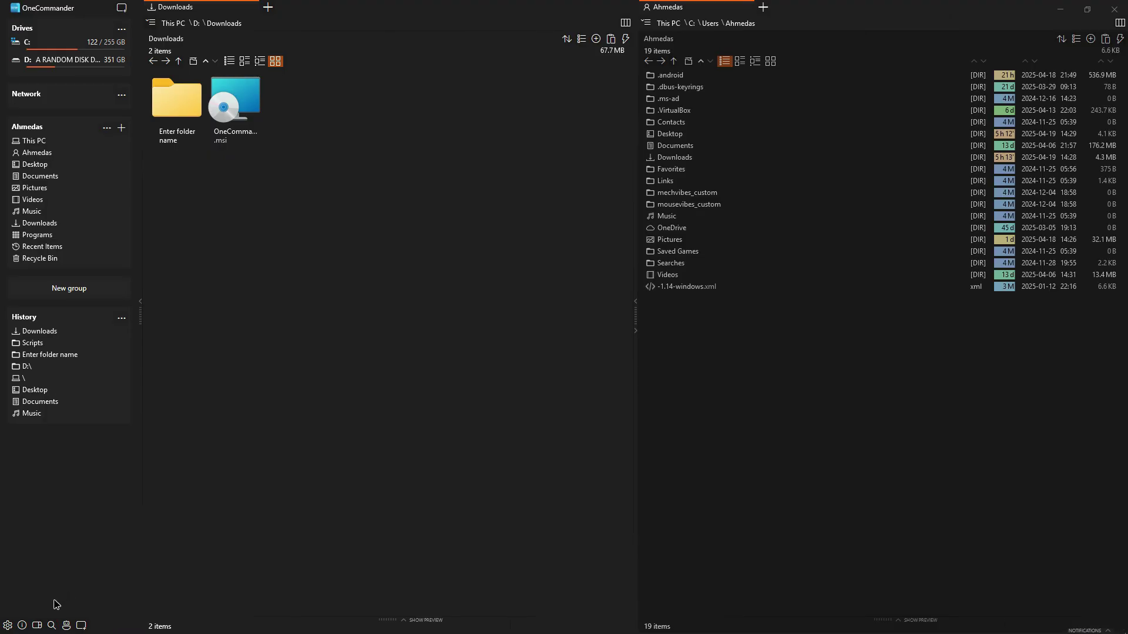
click(268, 7)
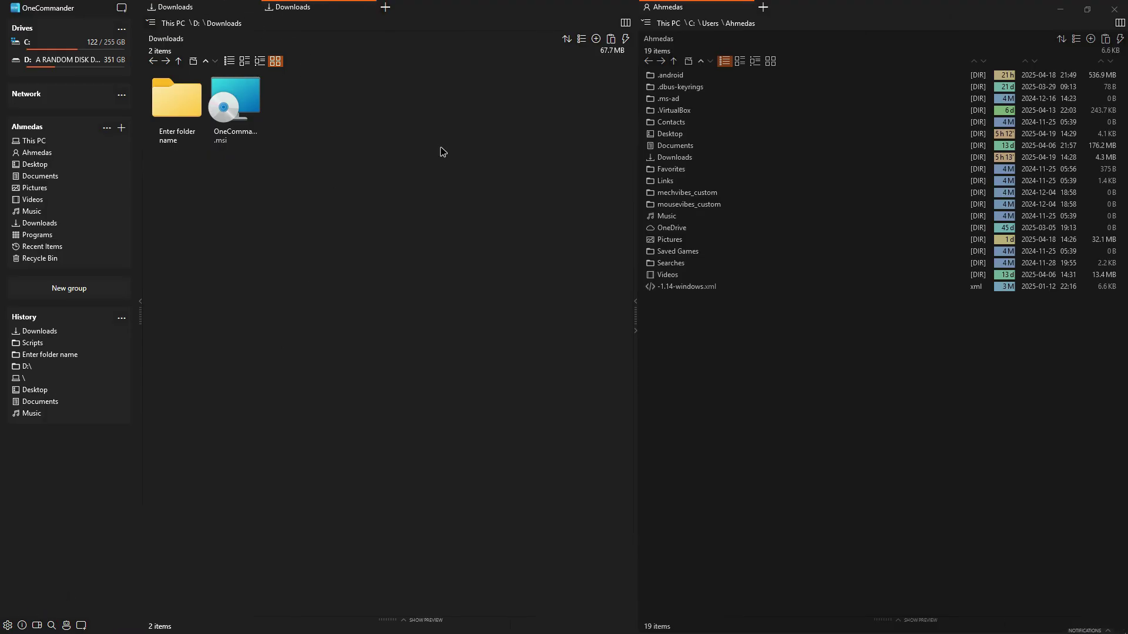
click(368, 7)
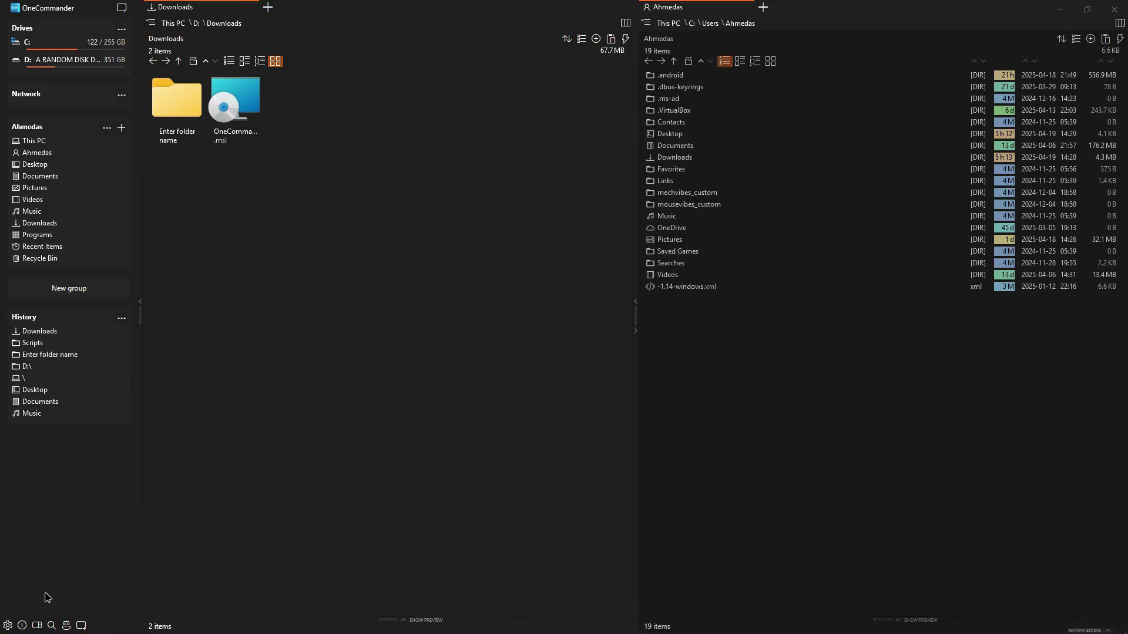
click(67, 625)
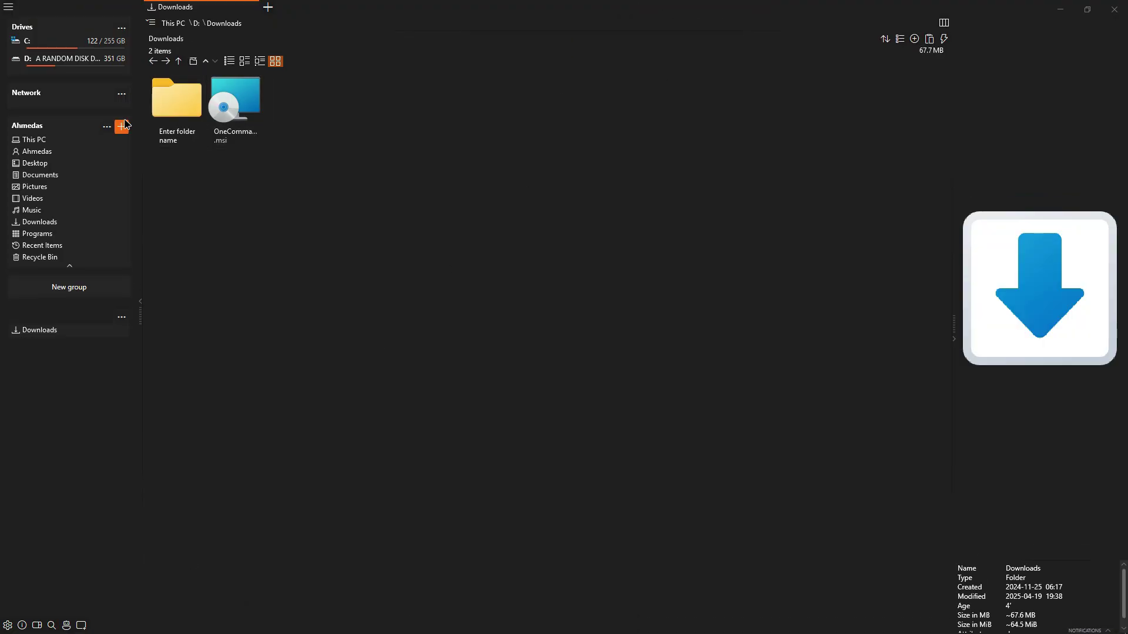
Reopen the program settings and examine the View, Theme and General options, including sorting, accent color and item properties
click(23, 626)
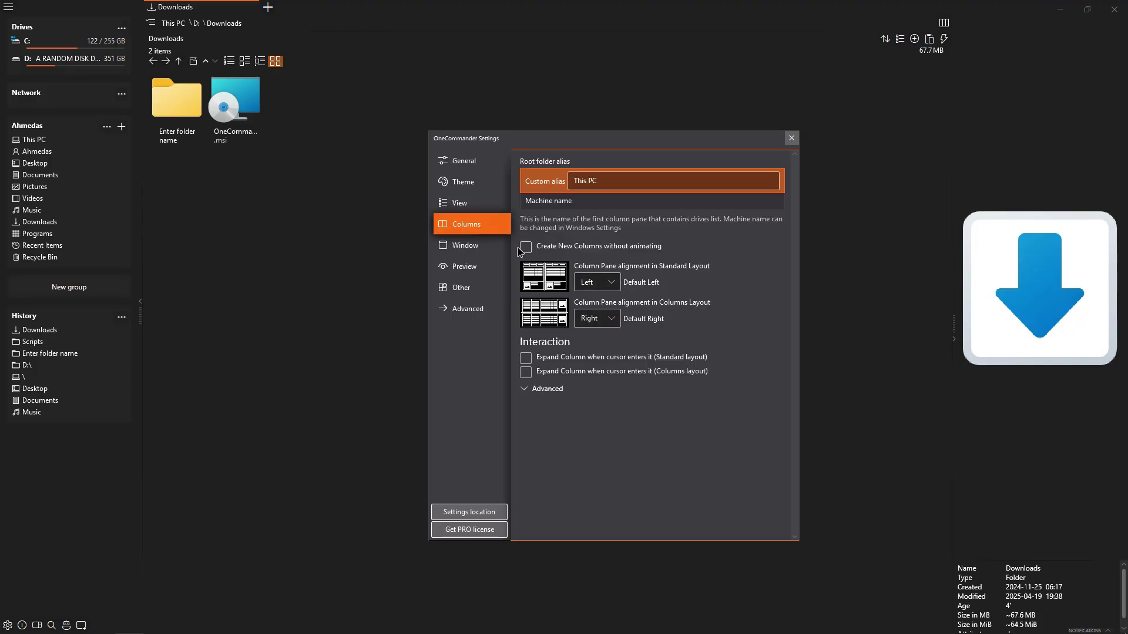
click(459, 213)
scroll(619, 403, down, 5)
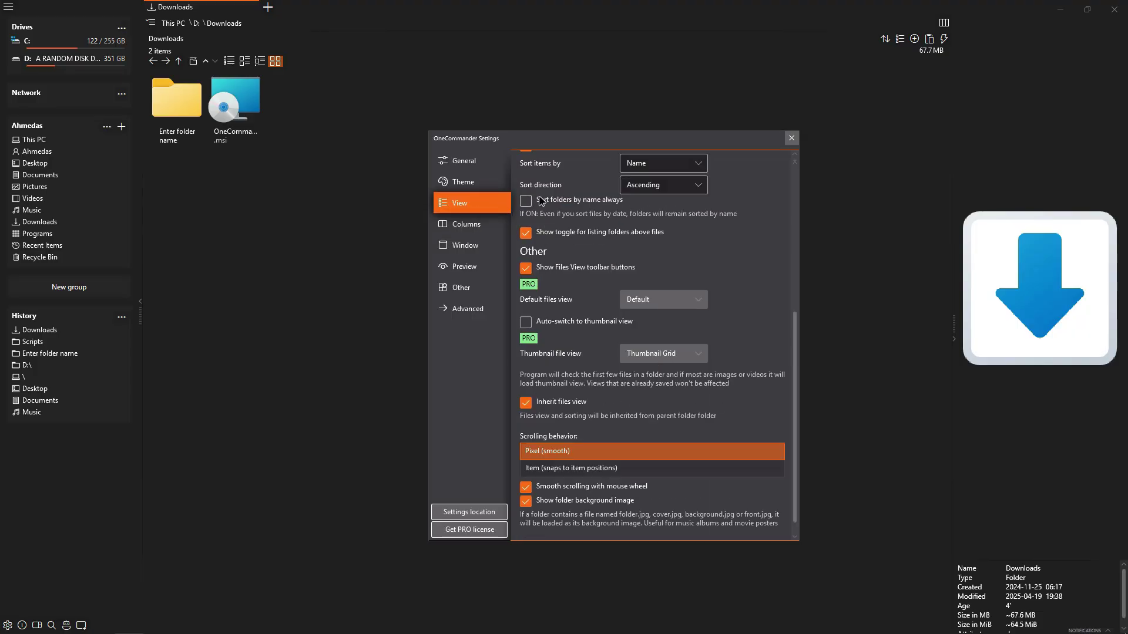
click(482, 184)
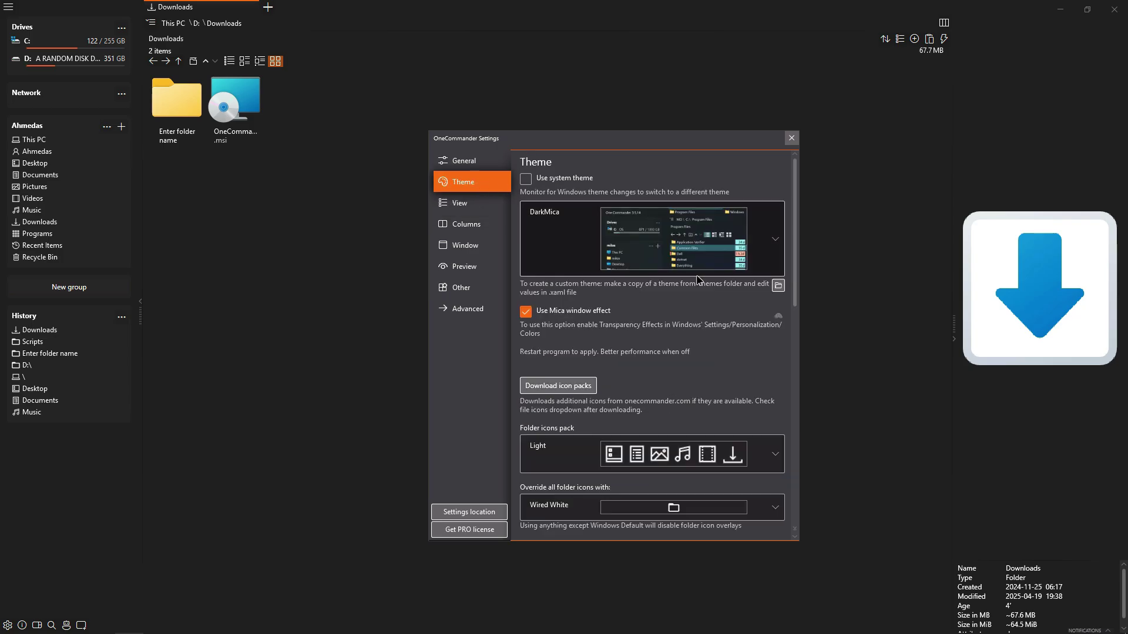
scroll(725, 314, down, 4)
scroll(762, 376, down, 5)
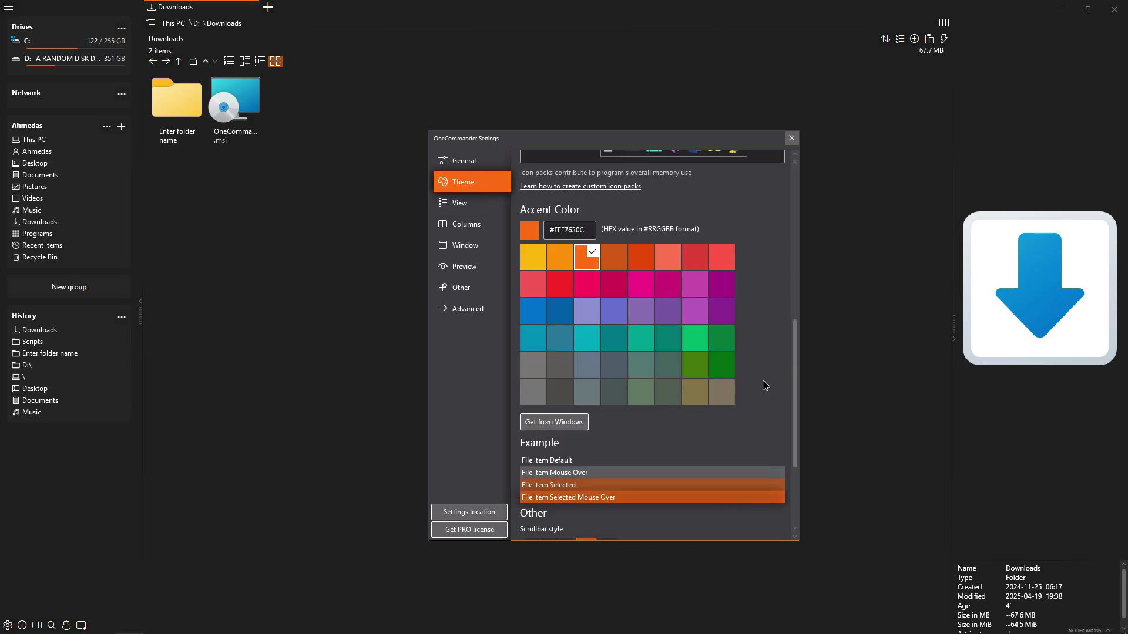
click(471, 162)
scroll(738, 256, down, 3)
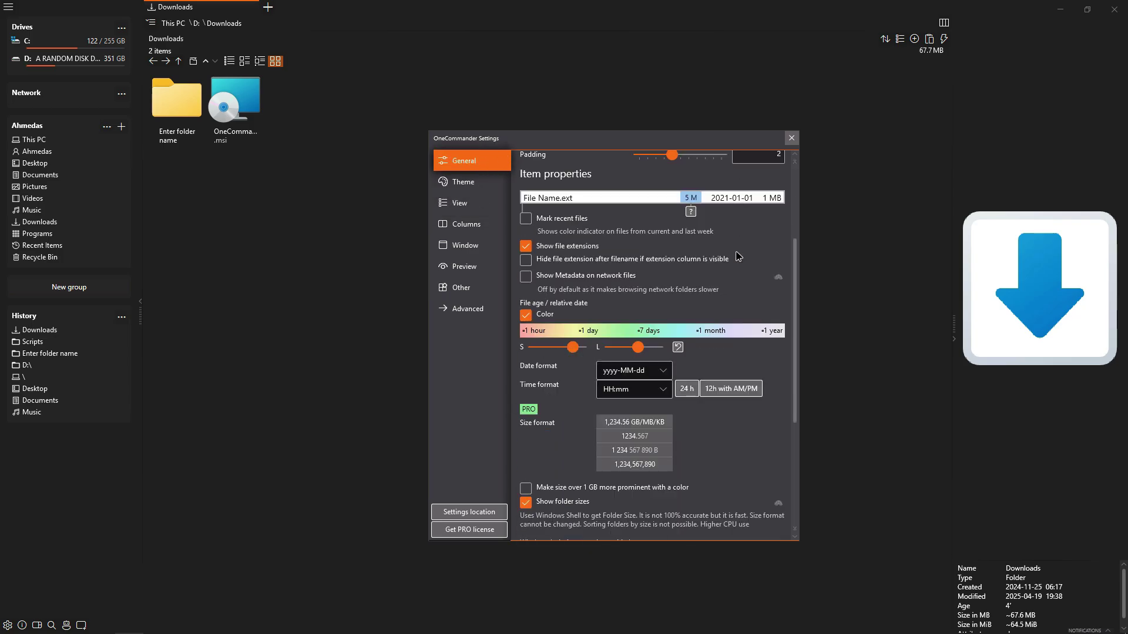
Read the File Age help from the General settings' item properties and close both the help and the settings
scroll(739, 257, up, 5)
click(693, 353)
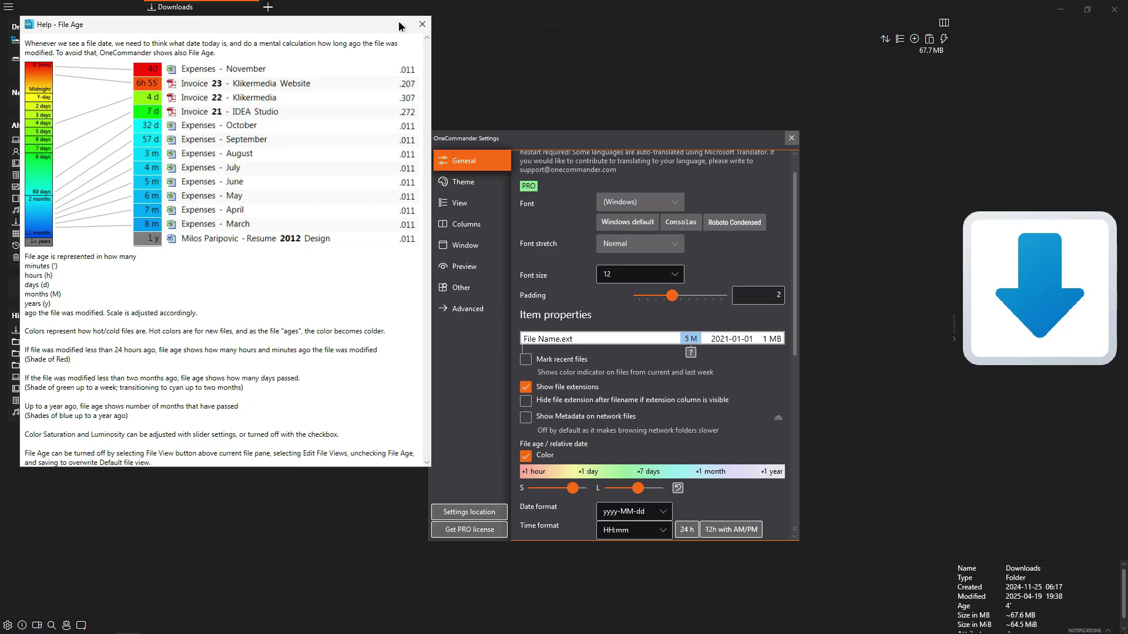
click(422, 25)
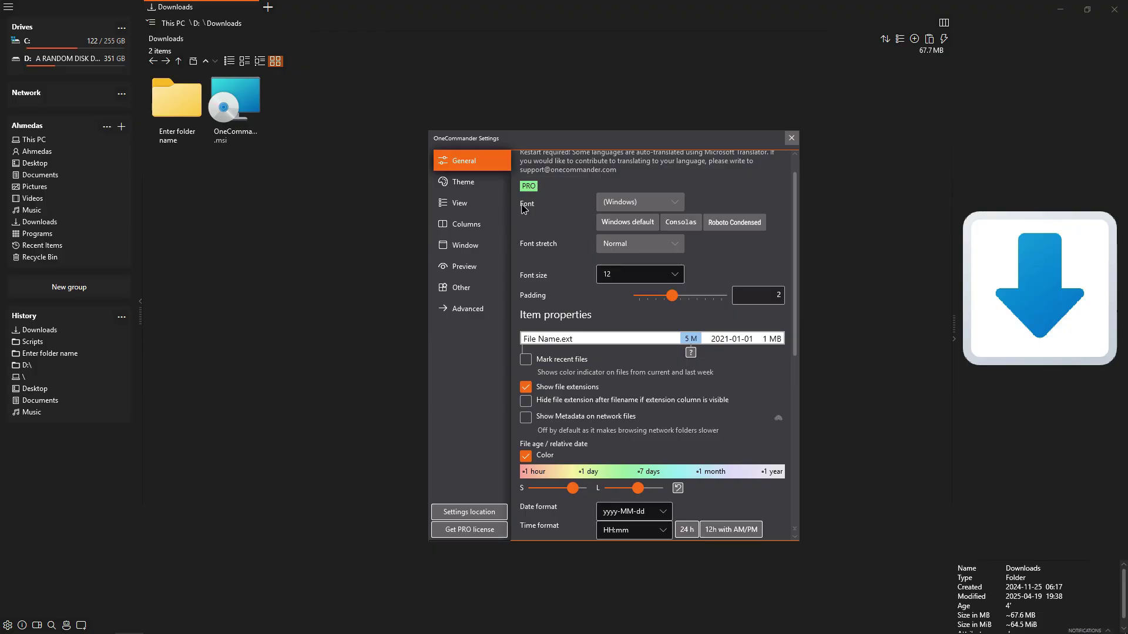
click(791, 138)
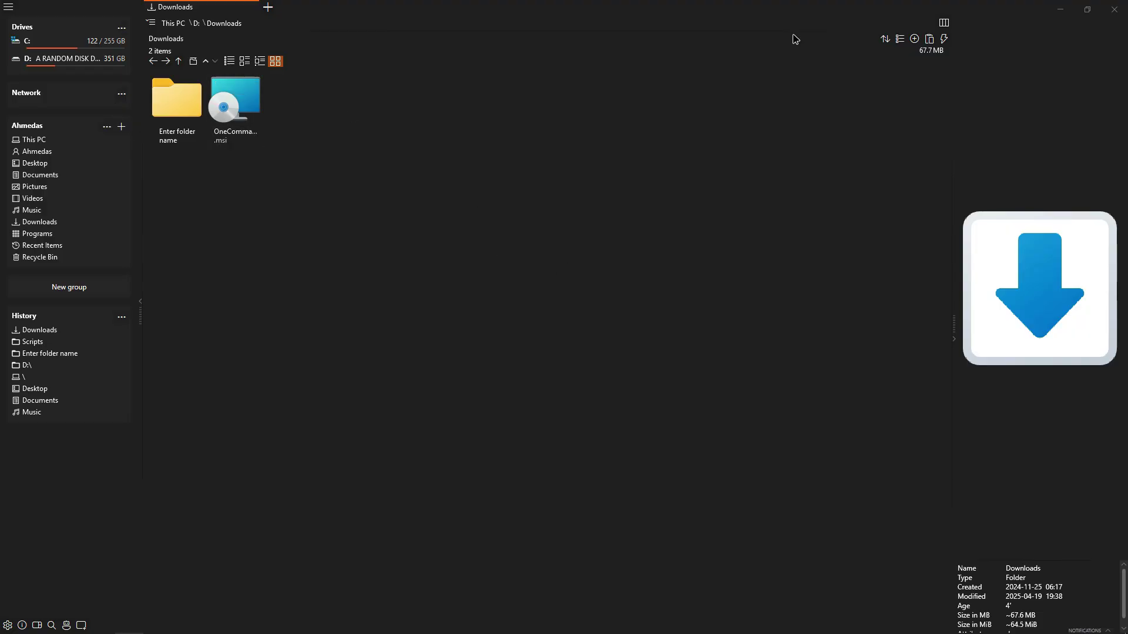
Place File Explorer on the left half and OneCommander on the right half of the screen, both showing This PC
drag(821, 7, 1125, 231)
click(920, 231)
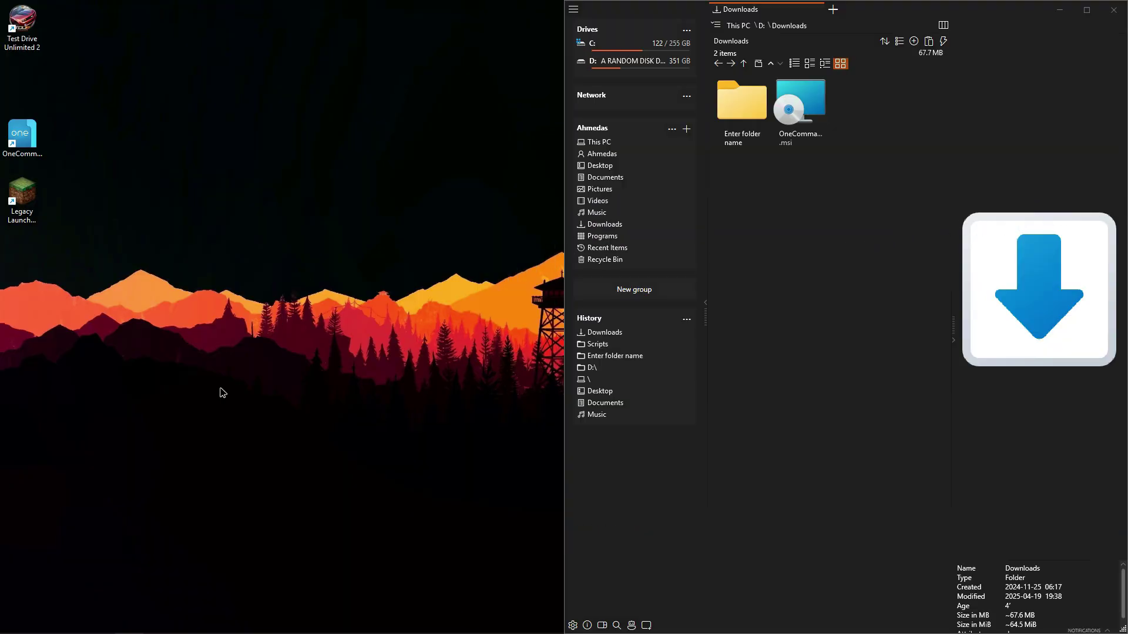
click(98, 624)
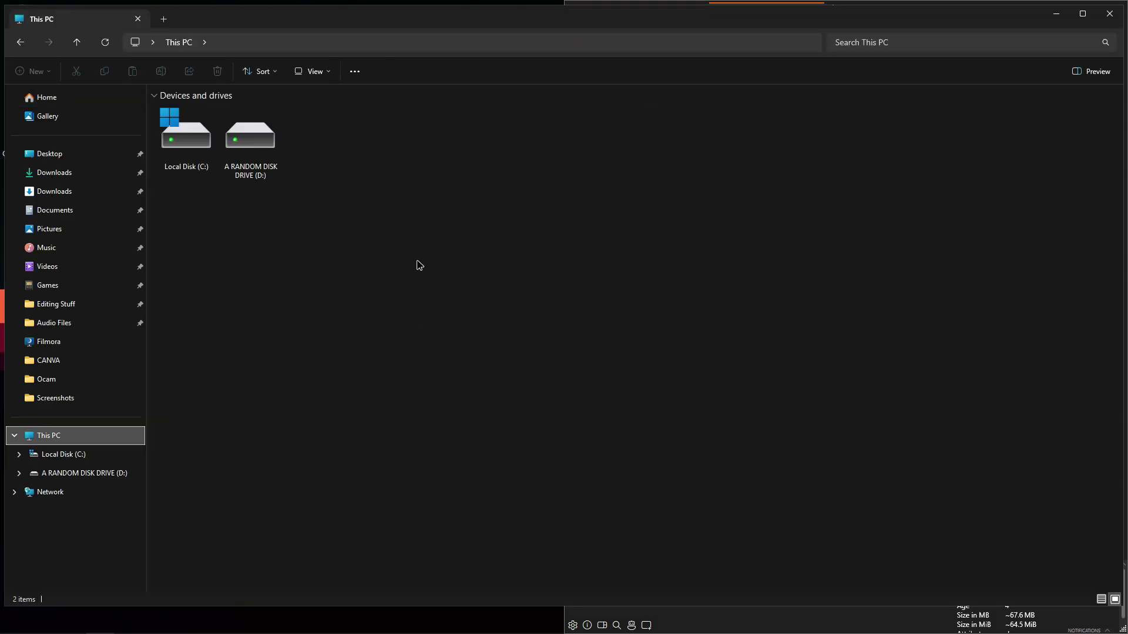
drag(679, 26, 1, 206)
click(599, 142)
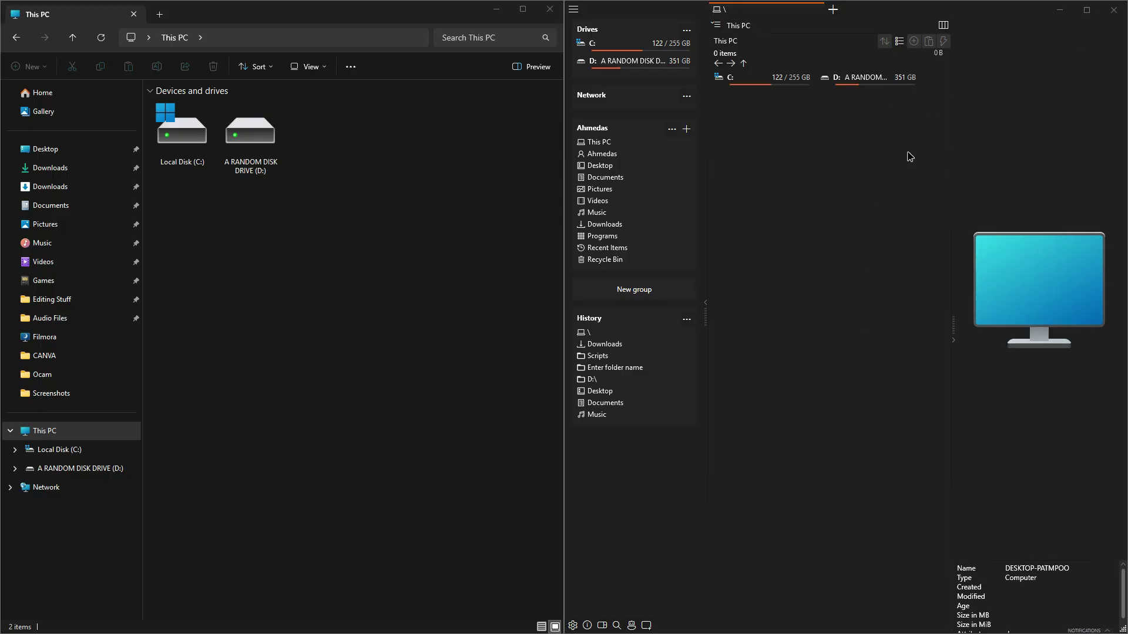
Try the alternative drive view for This PC in OneCommander, maximize its window and restore the side-by-side arrangement
click(899, 41)
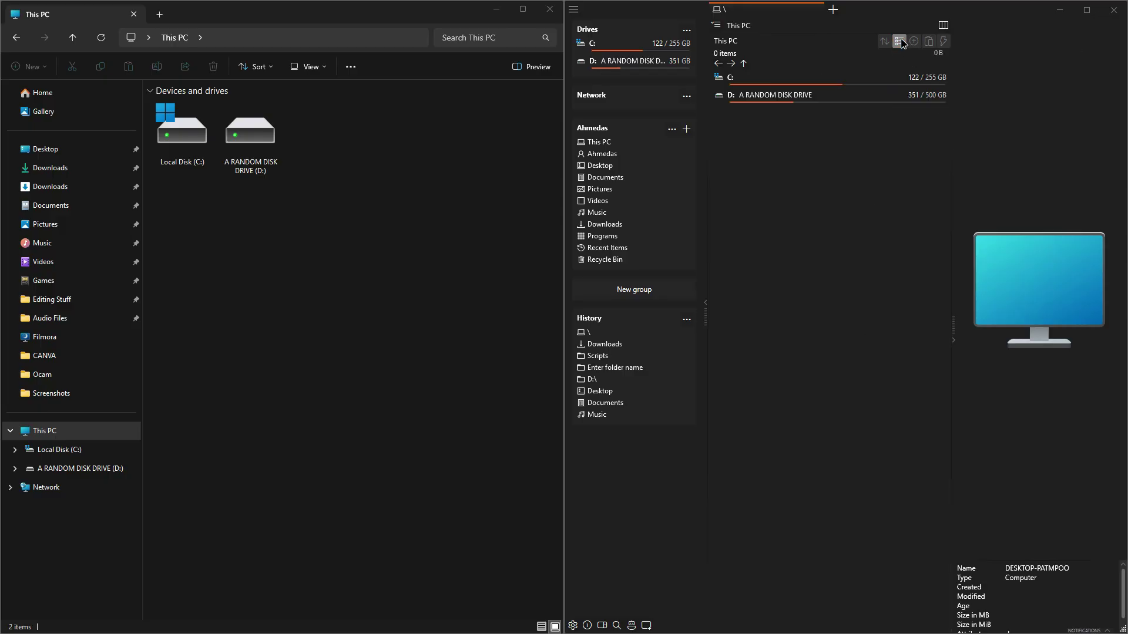
mouse_move(898, 41)
click(934, 100)
click(1086, 9)
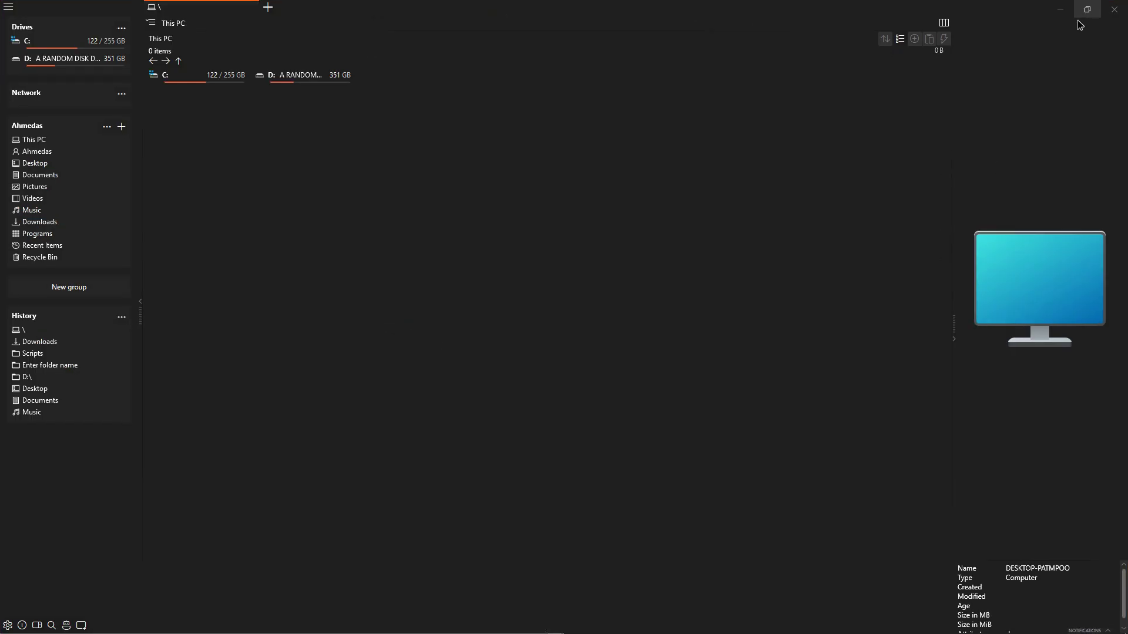
click(1086, 10)
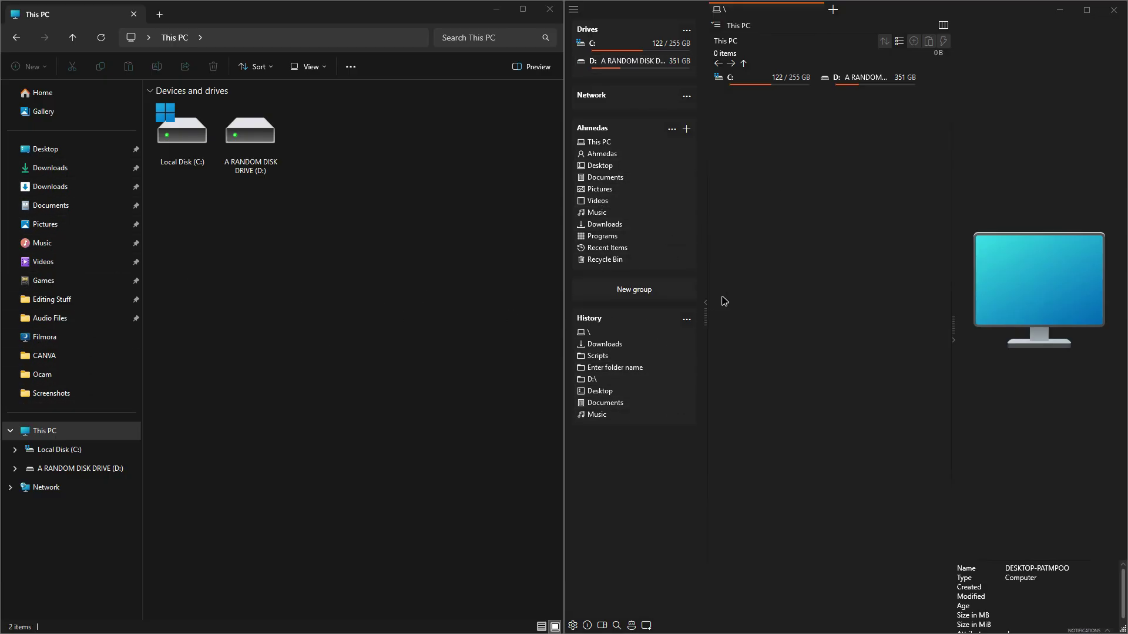
Show the preview pane in File Explorer
click(531, 67)
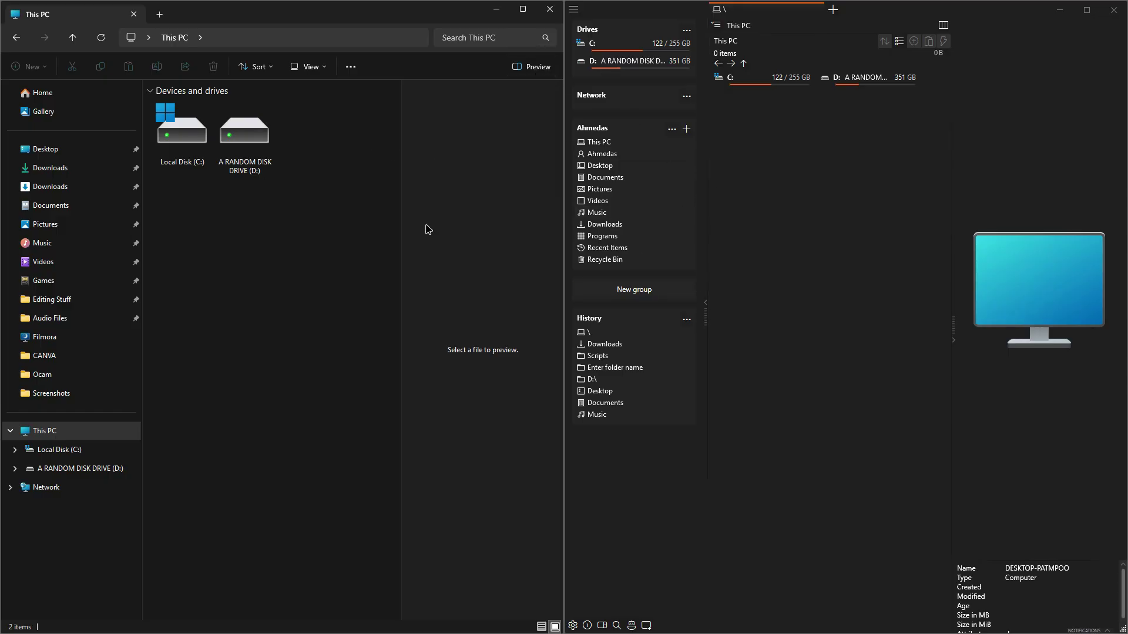